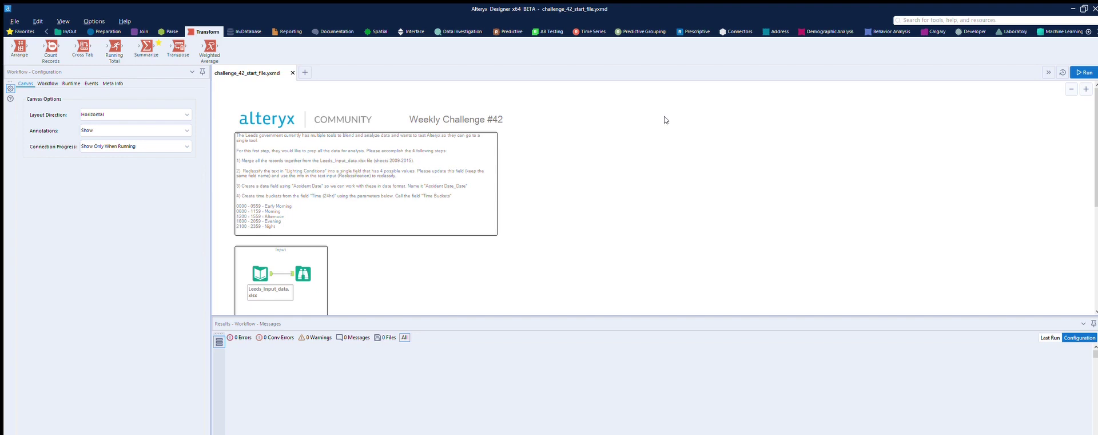
# Review the challenge instructions and examine the Leeds_Input_data.xlsx input's record preview and its sheet setting
pyautogui.scroll(-2, 583, 129)
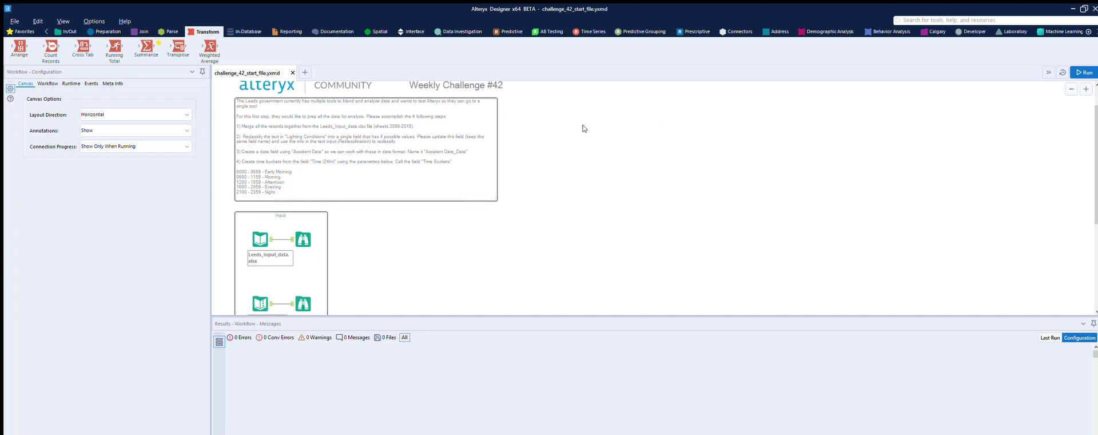
pyautogui.scroll(1, 583, 128)
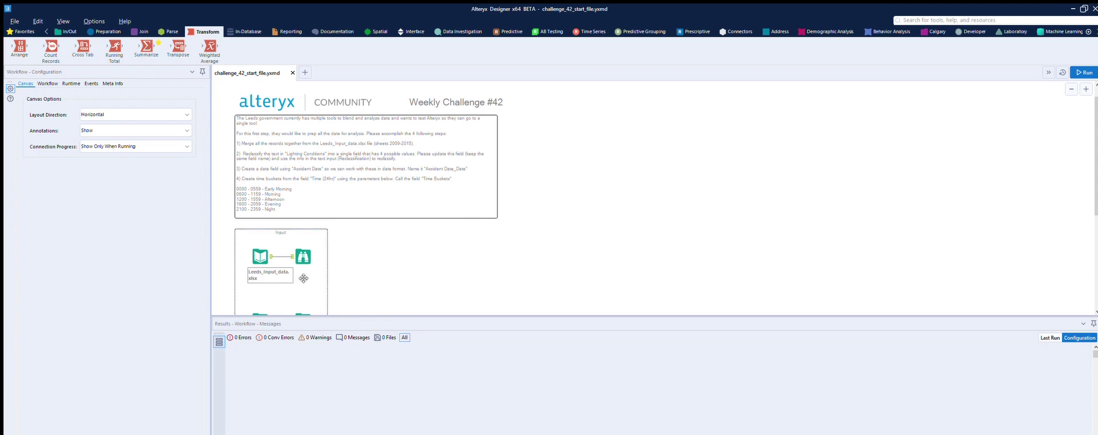
pyautogui.click(271, 246)
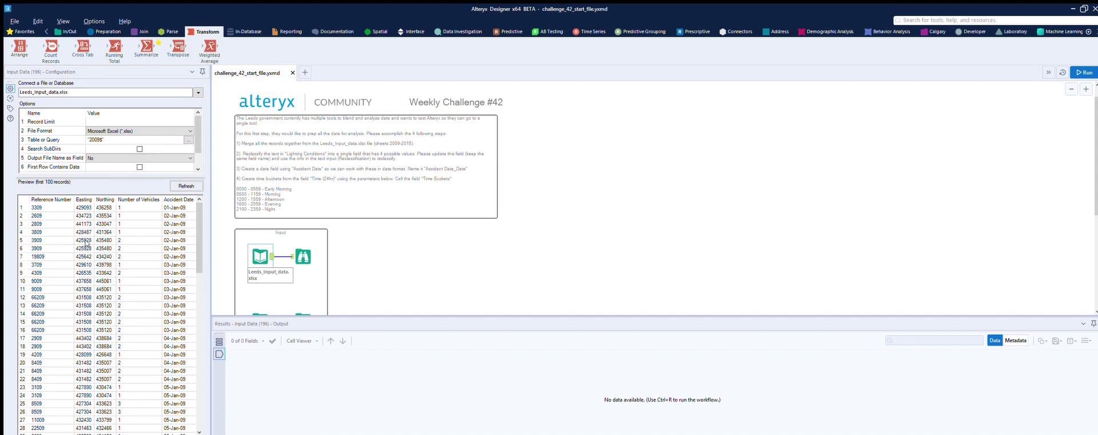
pyautogui.scroll(-5, 116, 229)
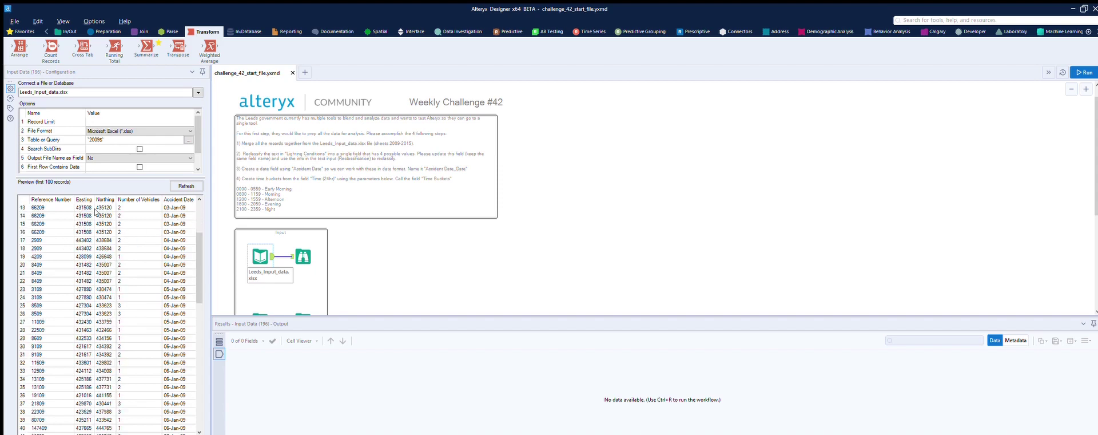
pyautogui.scroll(5, 96, 212)
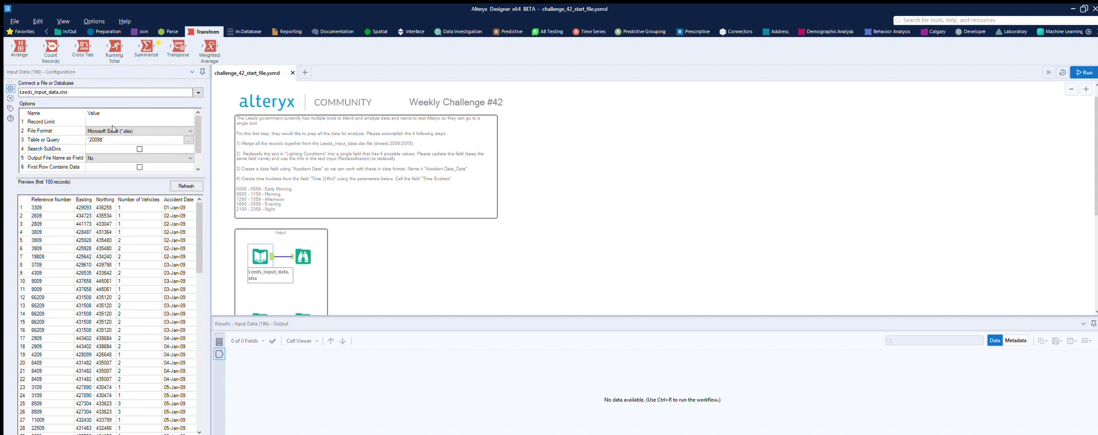
pyautogui.click(184, 140)
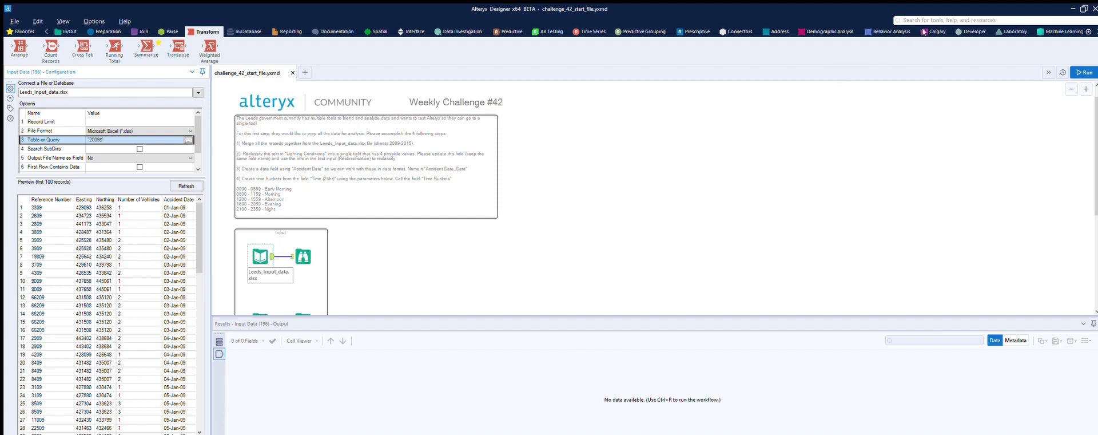
# Add a Dynamic Input tool beside the Input container and connect a new Text Input tool in front of it
pyautogui.click(971, 31)
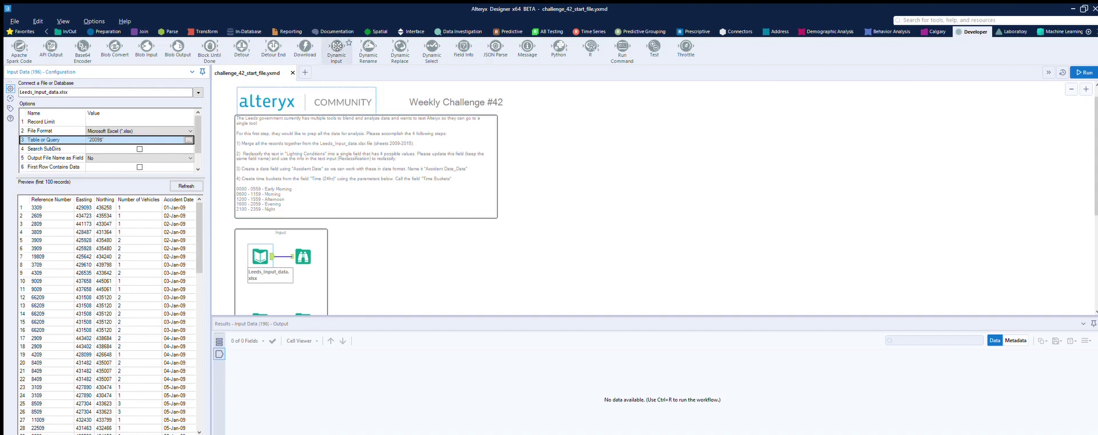
pyautogui.moveTo(336, 48); pyautogui.dragTo(392, 269)
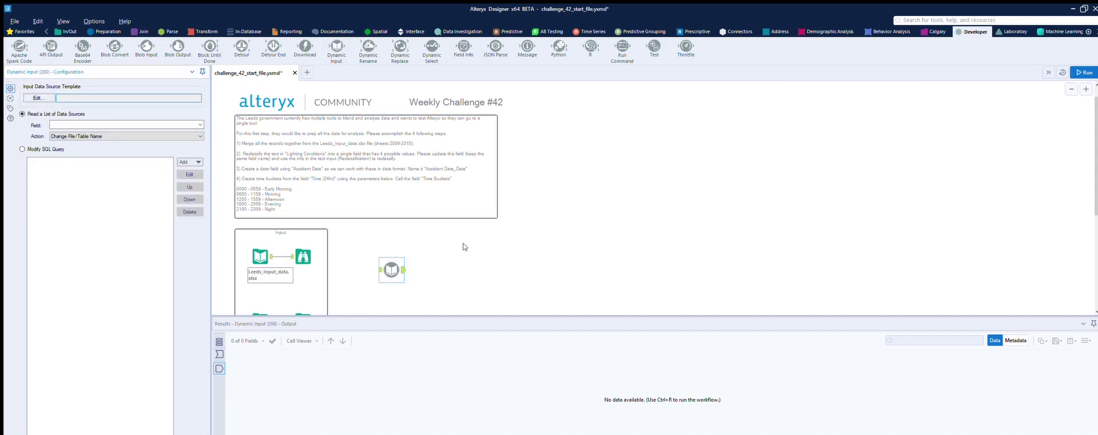
pyautogui.click(387, 258)
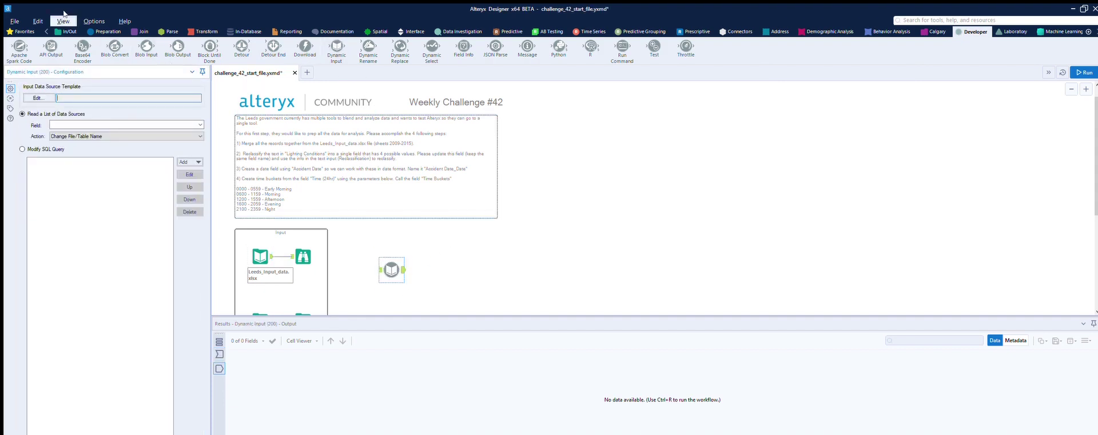
pyautogui.click(68, 32)
pyautogui.moveTo(210, 47); pyautogui.dragTo(350, 257)
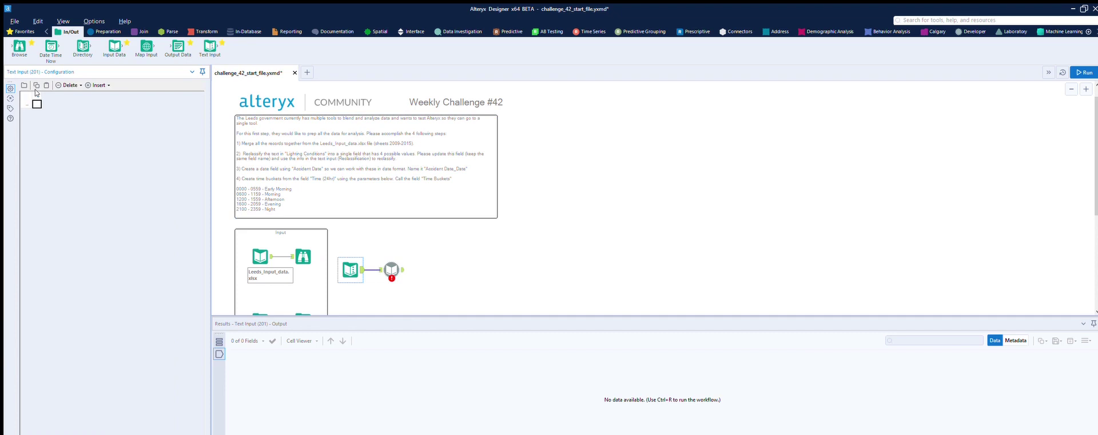
# Fill the Text Input's first column with the sheet names 2009, 2010, 2011, 2012, 2013, 2014 and 2015
pyautogui.write('2009')
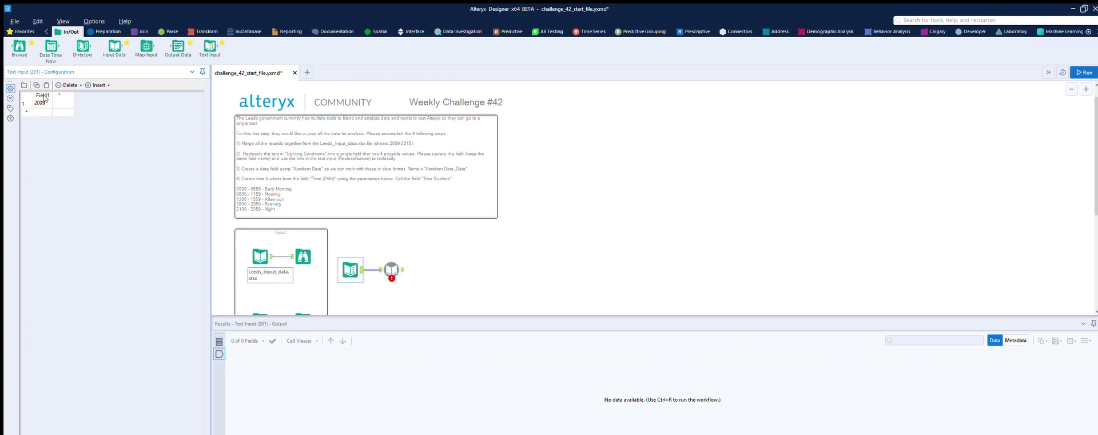
pyautogui.press('Return')
pyautogui.write('2010')
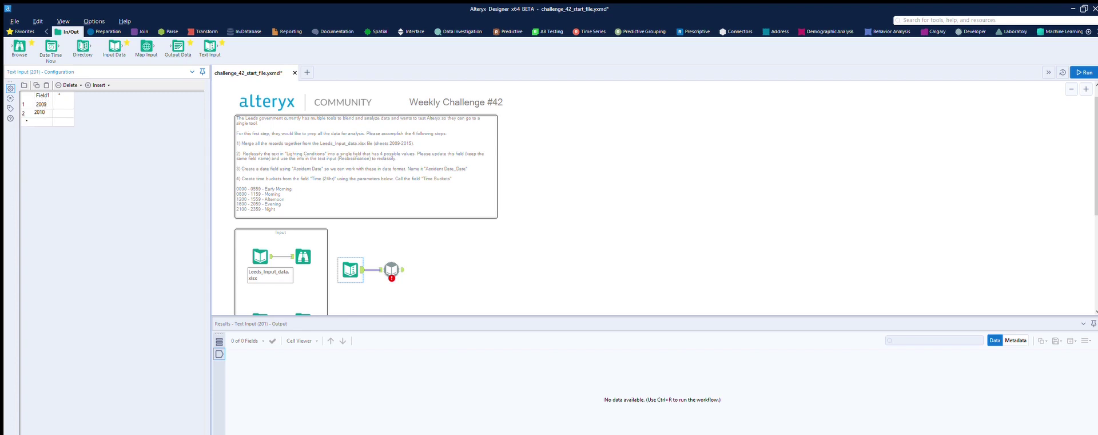
pyautogui.press('Return')
pyautogui.write('2011')
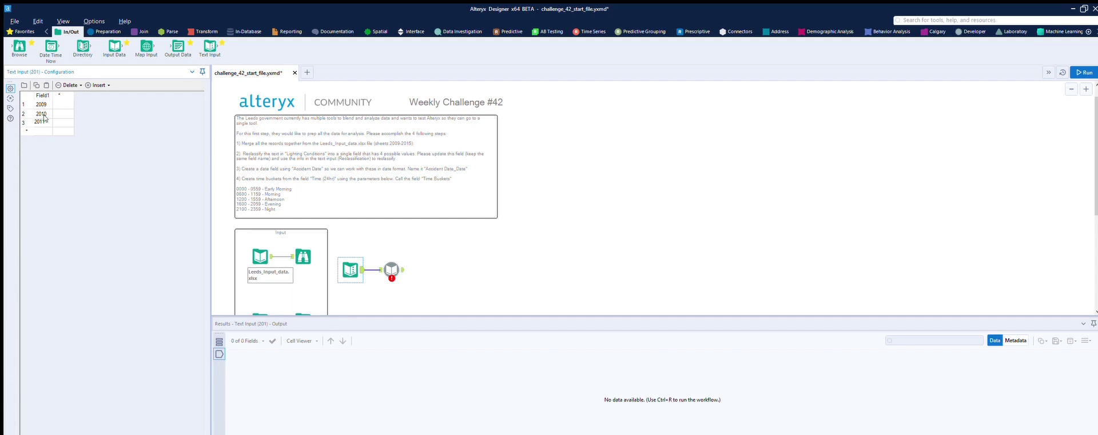
pyautogui.press('Return')
pyautogui.write('2012')
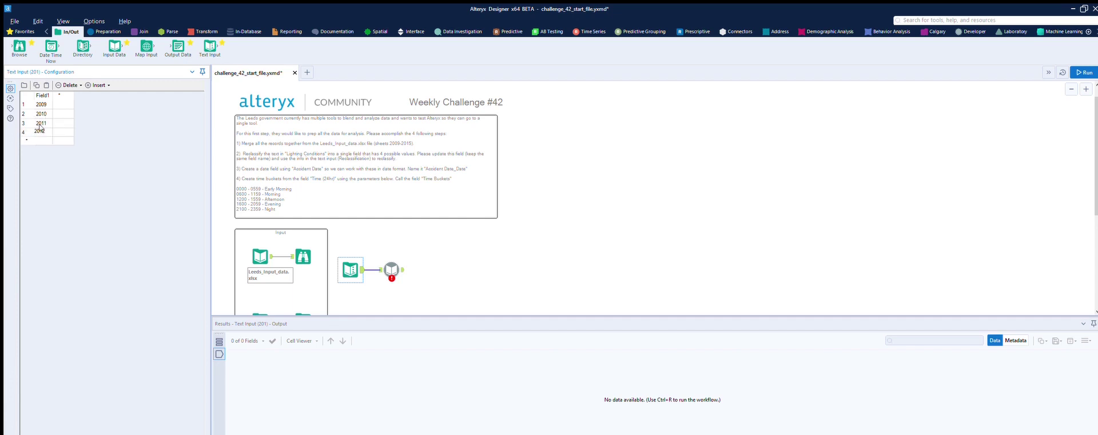
pyautogui.press('Return')
pyautogui.write('2013')
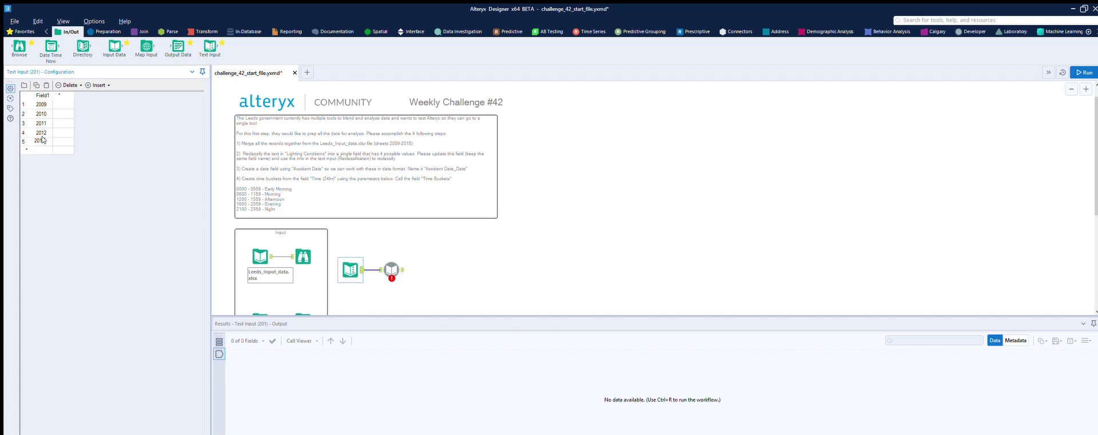
pyautogui.press('Return')
pyautogui.write('2')
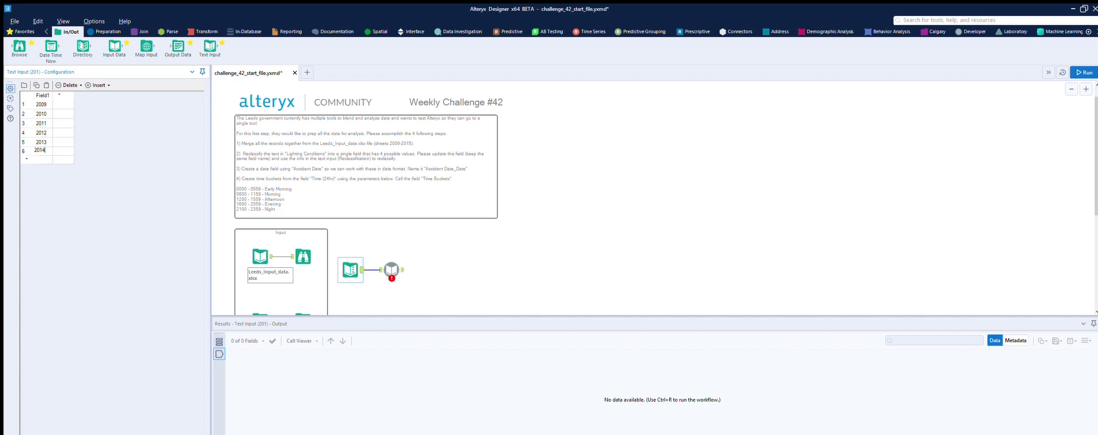
pyautogui.write('014')
pyautogui.press('Return')
pyautogui.write('20')
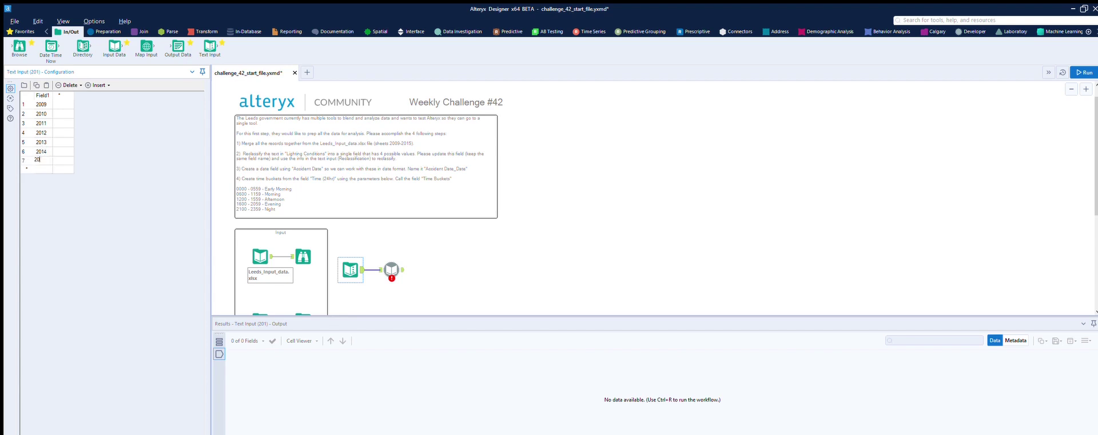
pyautogui.write('15')
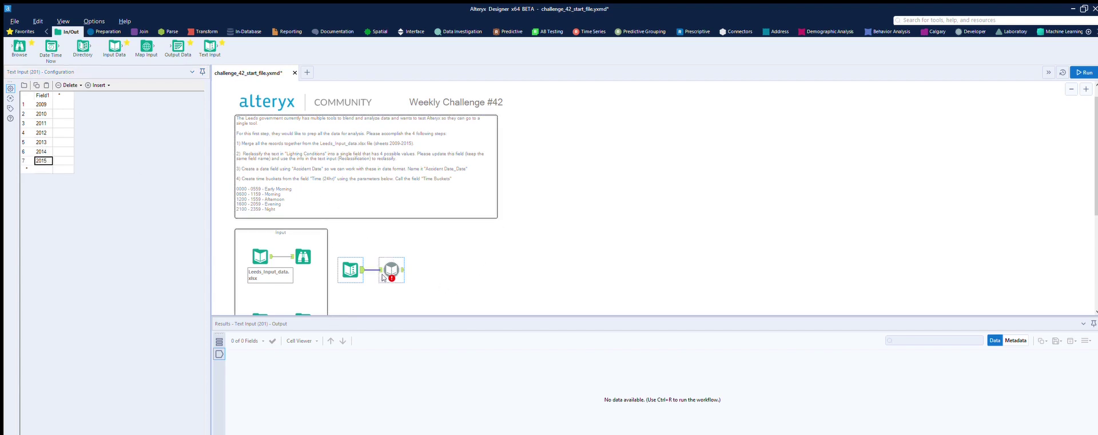
# Configure Dynamic Input with the Leeds_Input_data.xlsx template to read a list of data sources from Field1, using Change File/Table Name
pyautogui.click(392, 269)
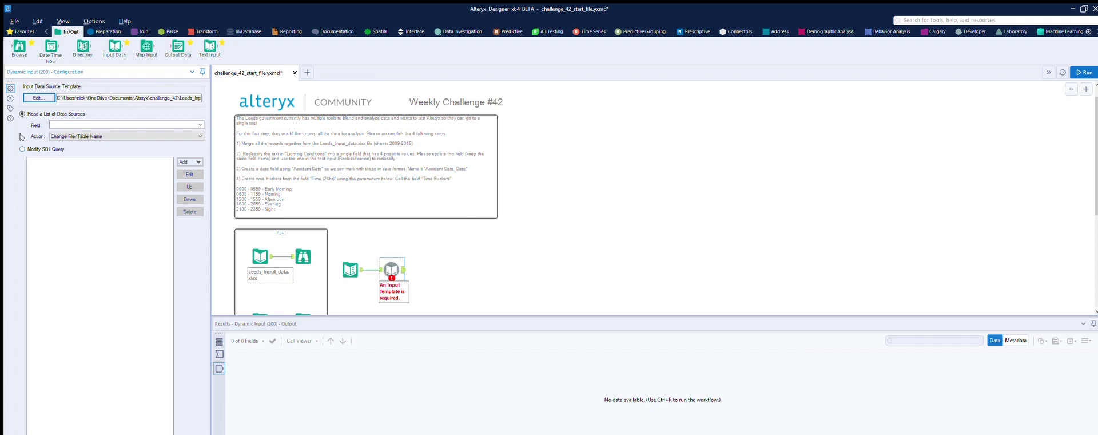
pyautogui.click(28, 149)
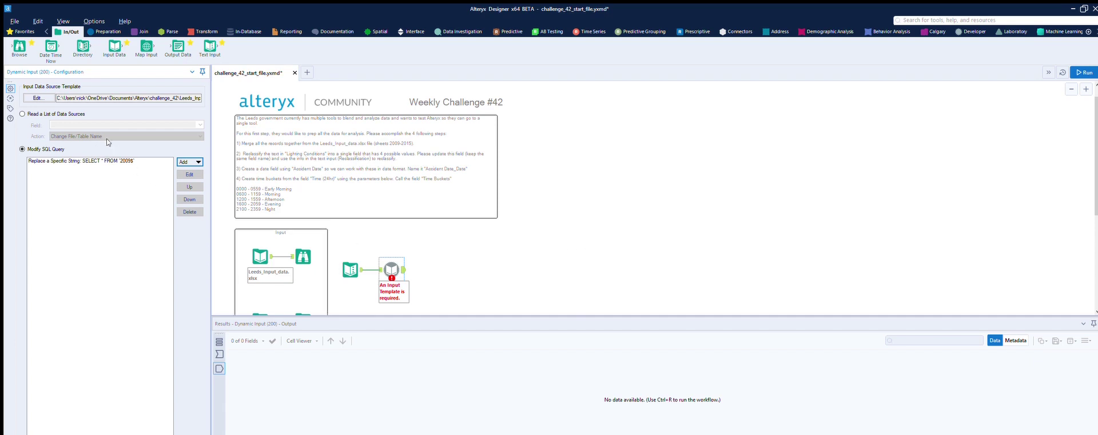
pyautogui.click(22, 113)
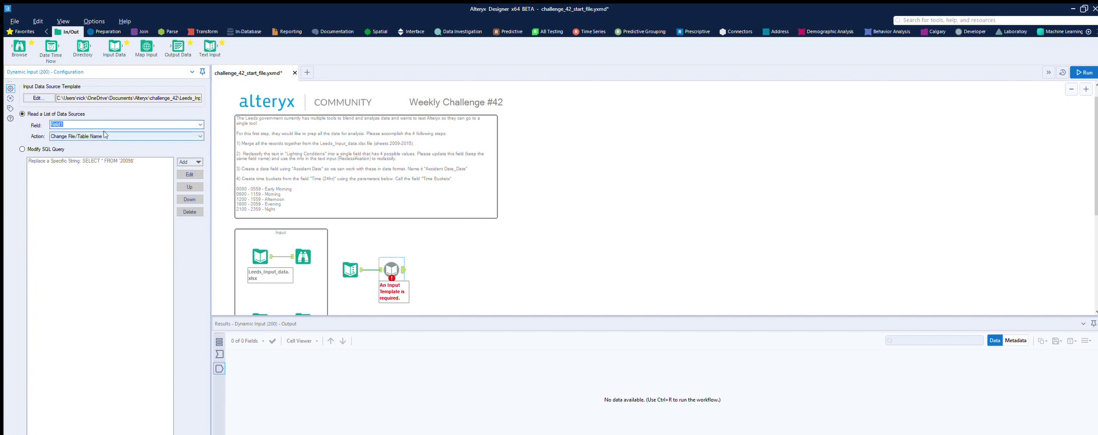
pyautogui.click(550, 252)
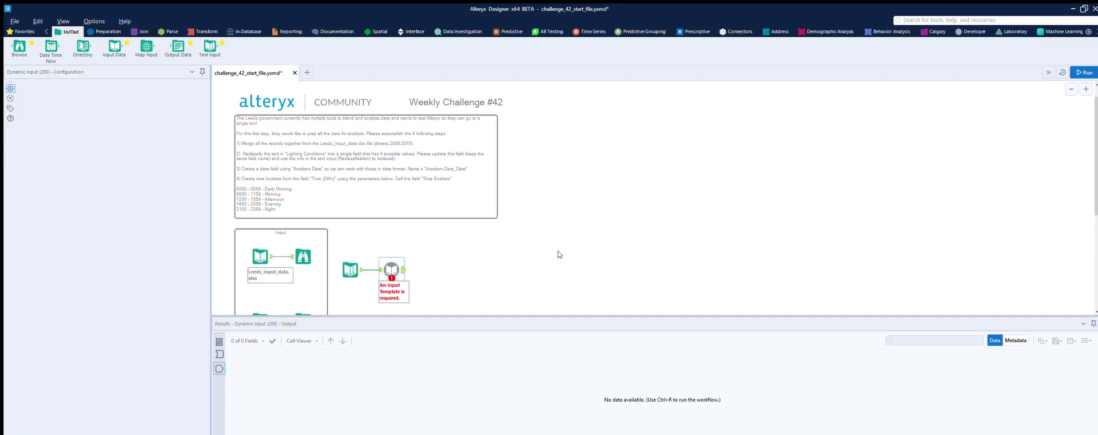
# Run the workflow and look through the Dynamic Input's output records down to the end
pyautogui.hotkey('ctrl', 'r')
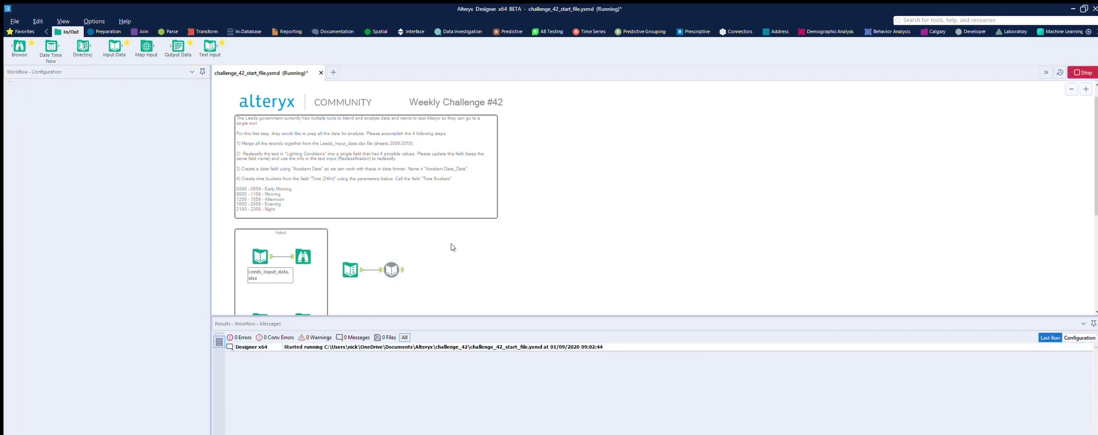
pyautogui.click(400, 260)
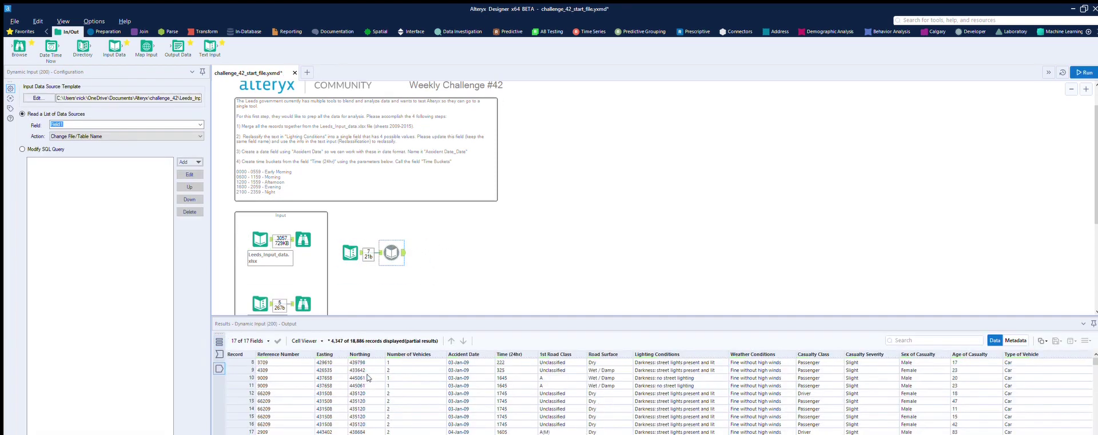
pyautogui.scroll(-8, 372, 376)
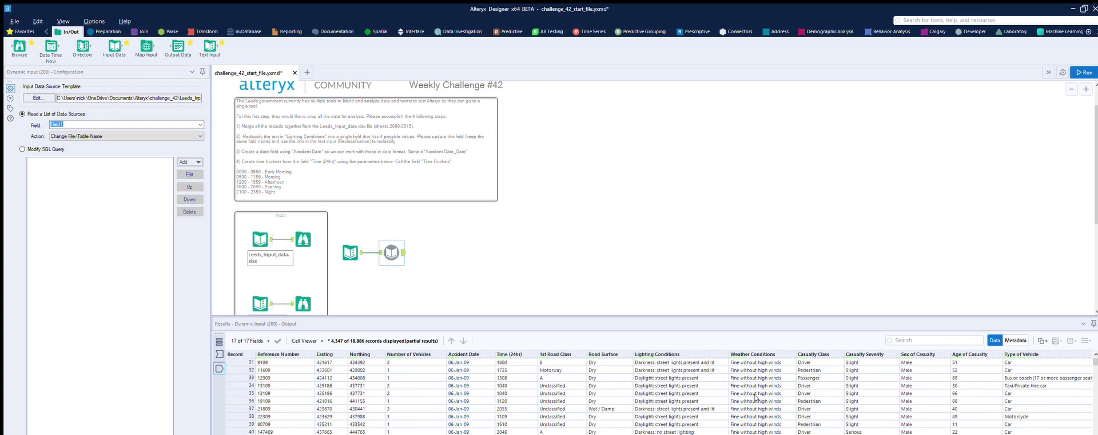
pyautogui.moveTo(1094, 361); pyautogui.dragTo(1094, 430)
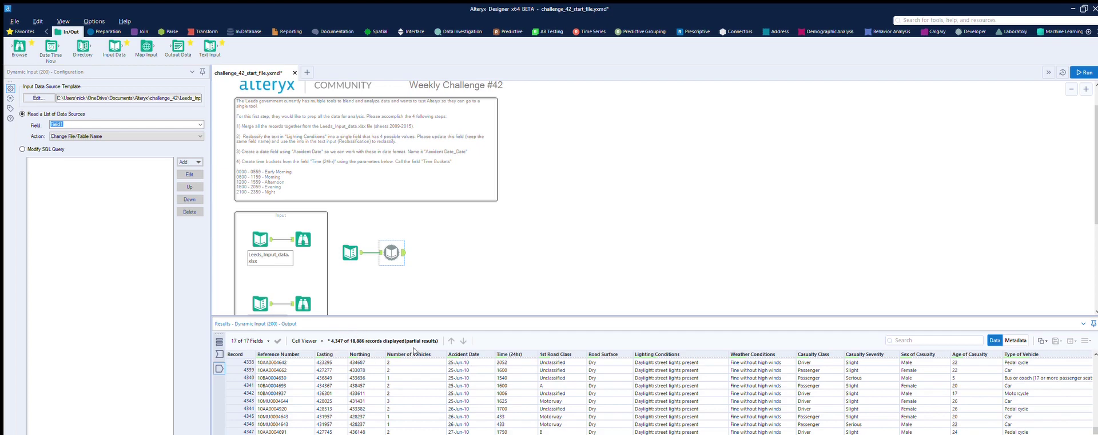
# Connect a Browse tool to the Dynamic Input's output and run the workflow again
pyautogui.click(462, 243)
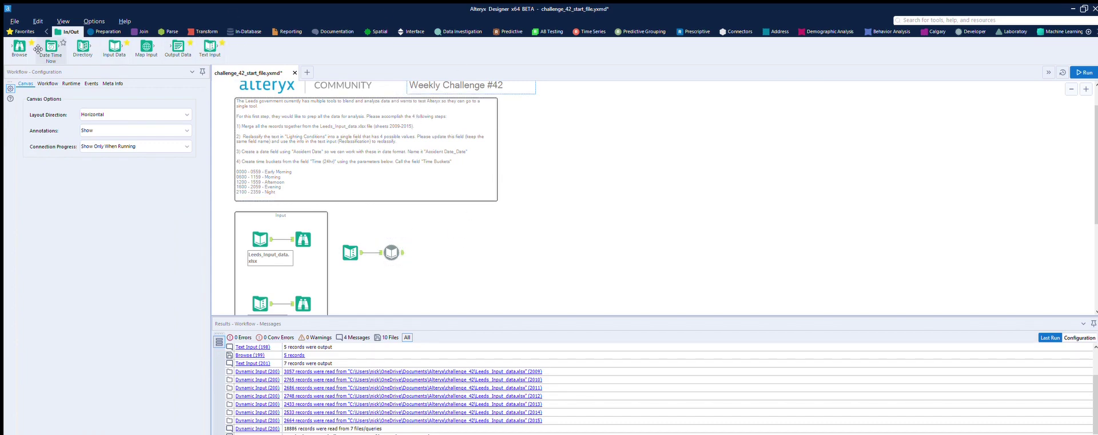
pyautogui.moveTo(20, 46); pyautogui.dragTo(453, 252)
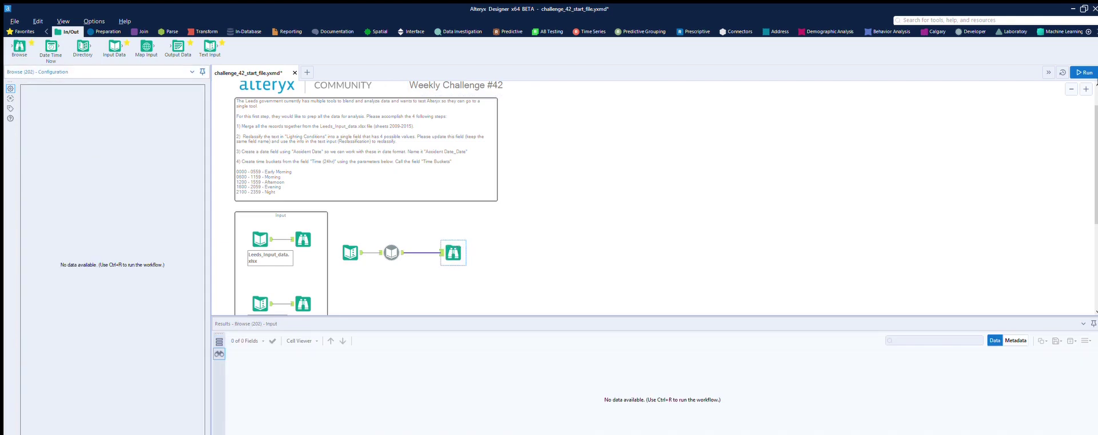
pyautogui.click(1083, 72)
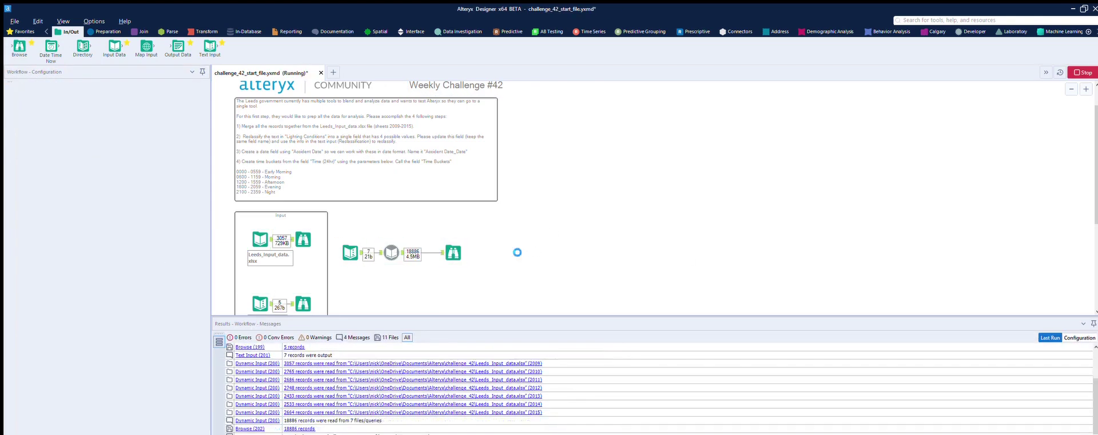
# Inspect the merged records in the new Browse tool through to the last row
pyautogui.click(453, 252)
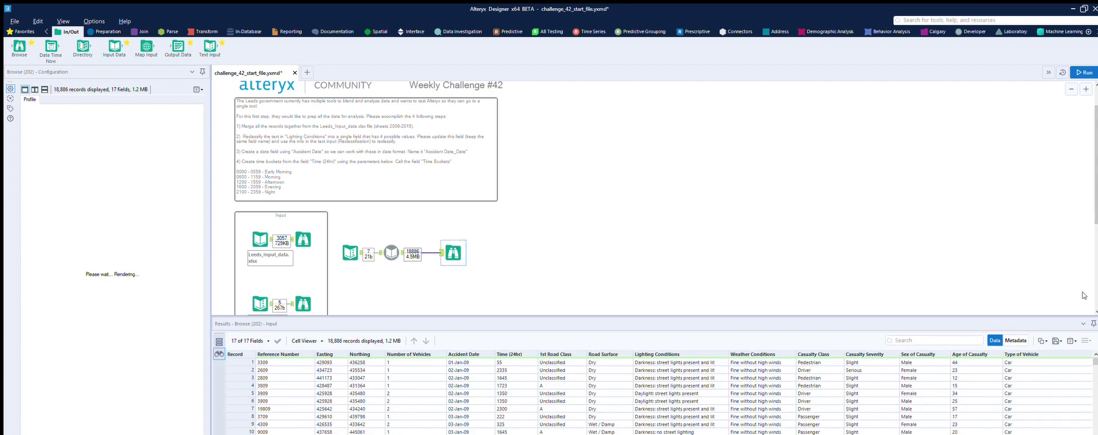
pyautogui.moveTo(1095, 359); pyautogui.dragTo(1096, 419)
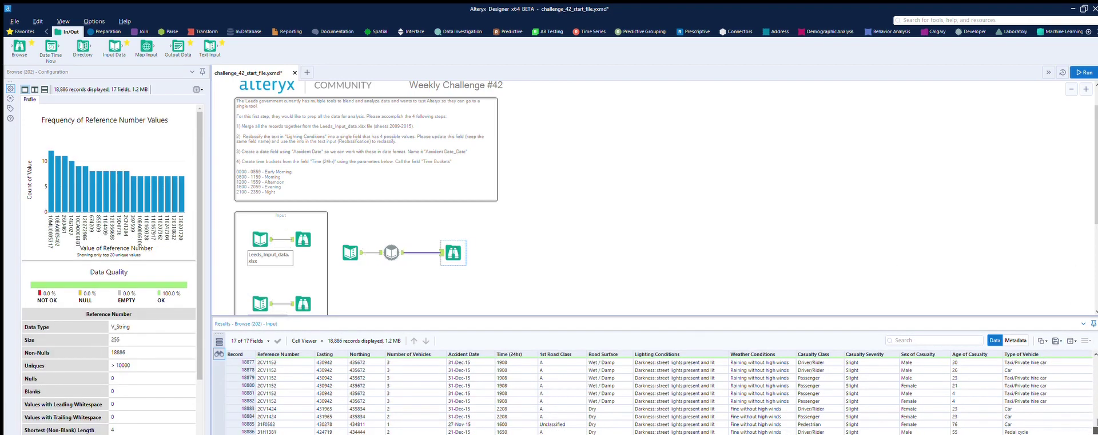
pyautogui.click(551, 237)
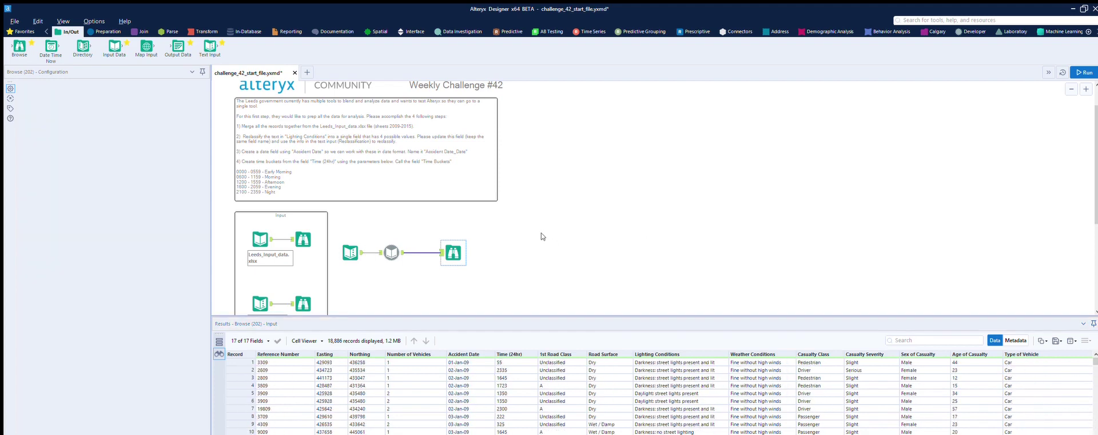
# Connect a Summarize tool to the Dynamic Input's output and group it by Lighting Conditions
pyautogui.moveTo(455, 250); pyautogui.dragTo(495, 241)
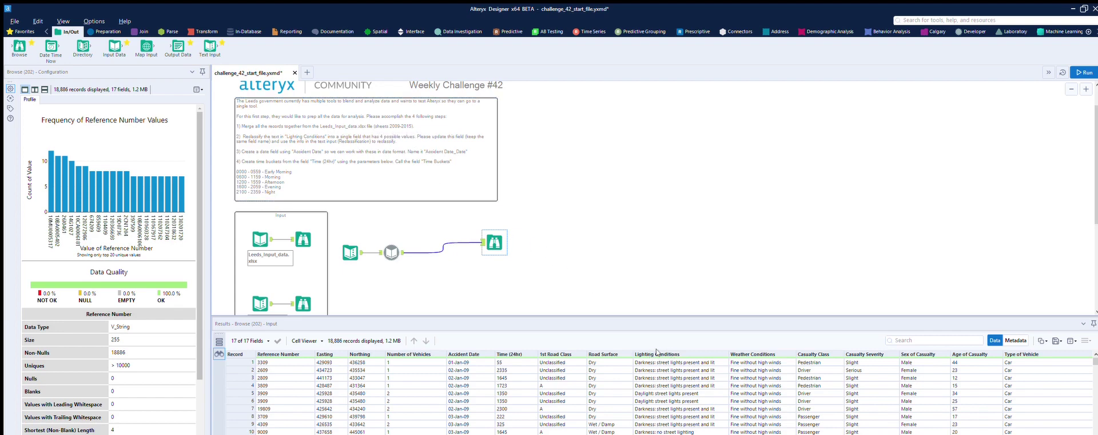
pyautogui.click(205, 32)
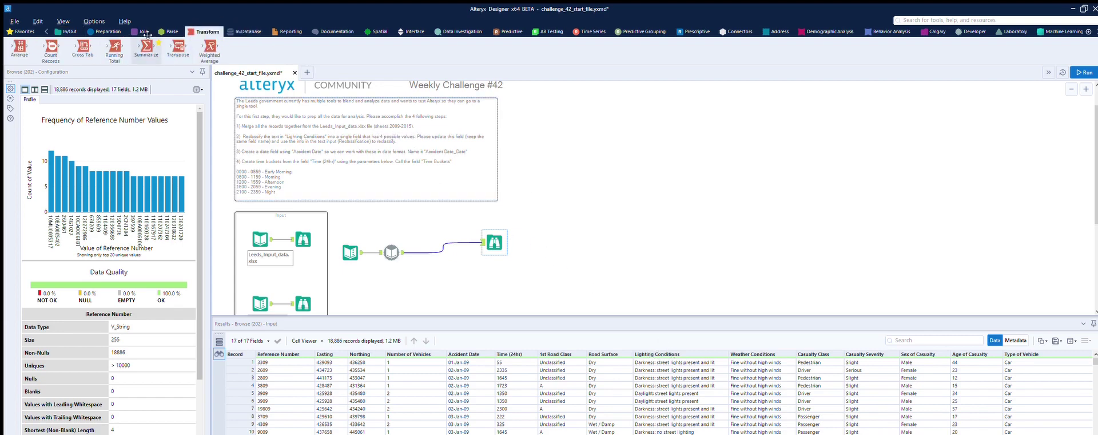
pyautogui.moveTo(147, 35); pyautogui.dragTo(480, 283)
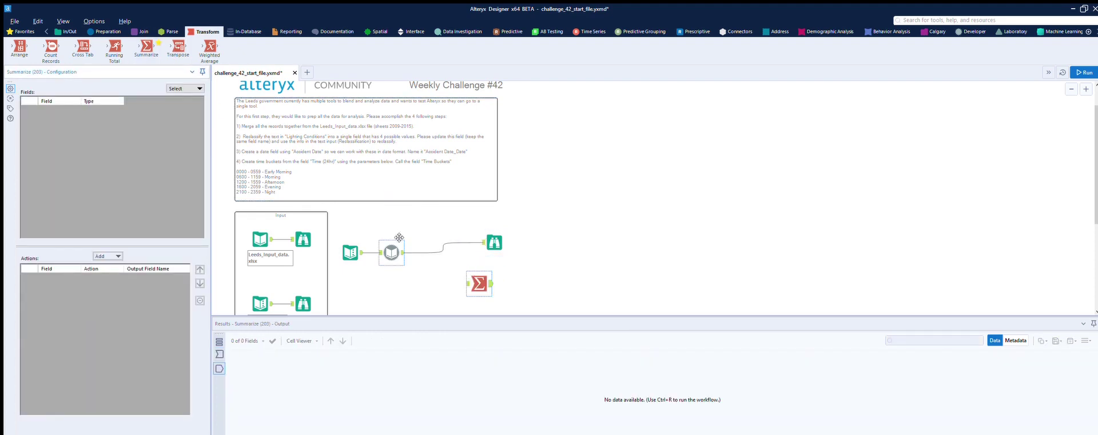
pyautogui.moveTo(404, 252); pyautogui.dragTo(466, 283)
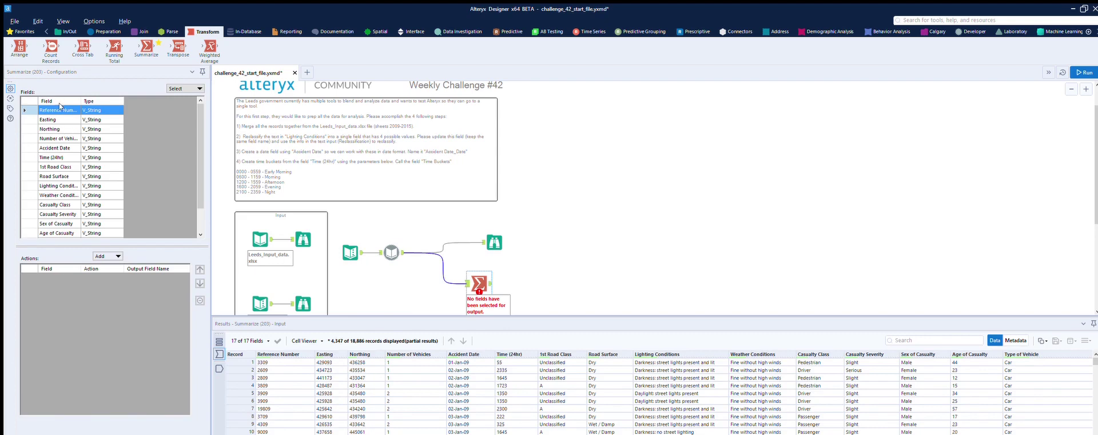
pyautogui.click(63, 184)
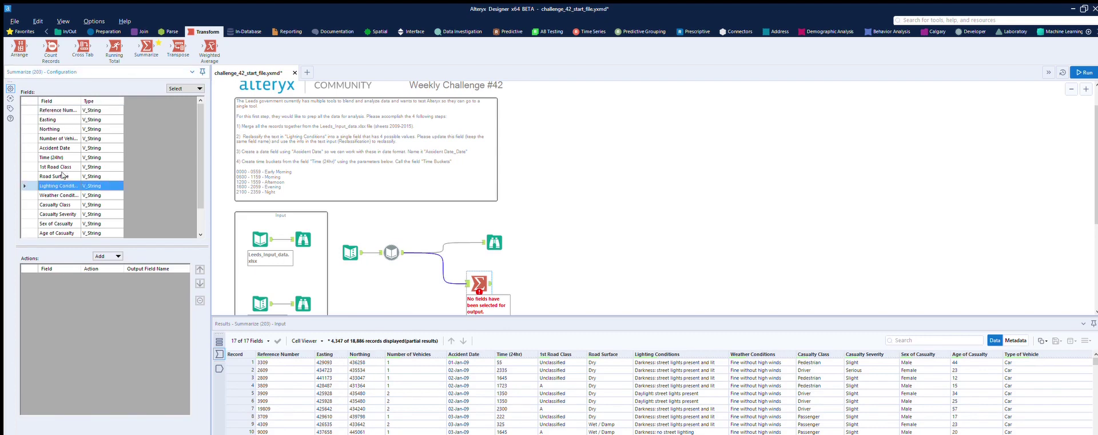
pyautogui.click(108, 256)
# Run the workflow and compare the Summarize tool's lighting values with the Reclassification table
pyautogui.click(1082, 72)
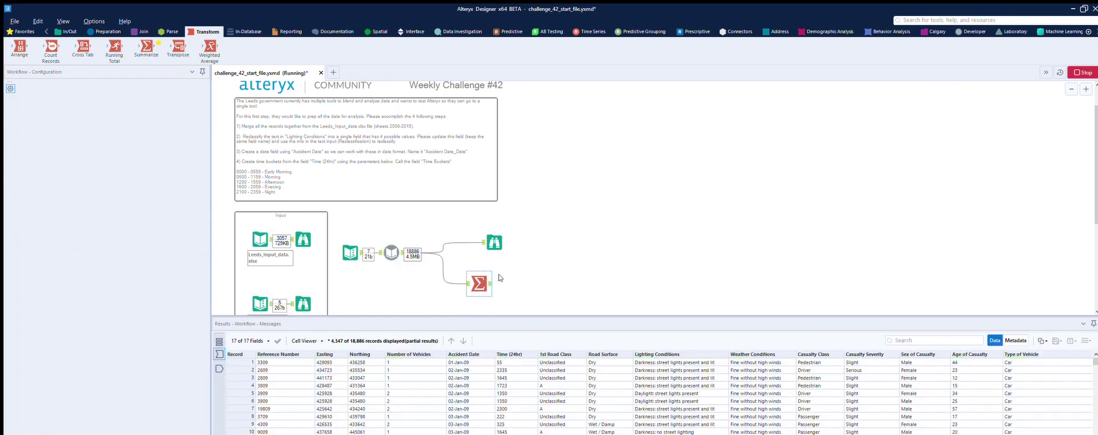
pyautogui.click(491, 283)
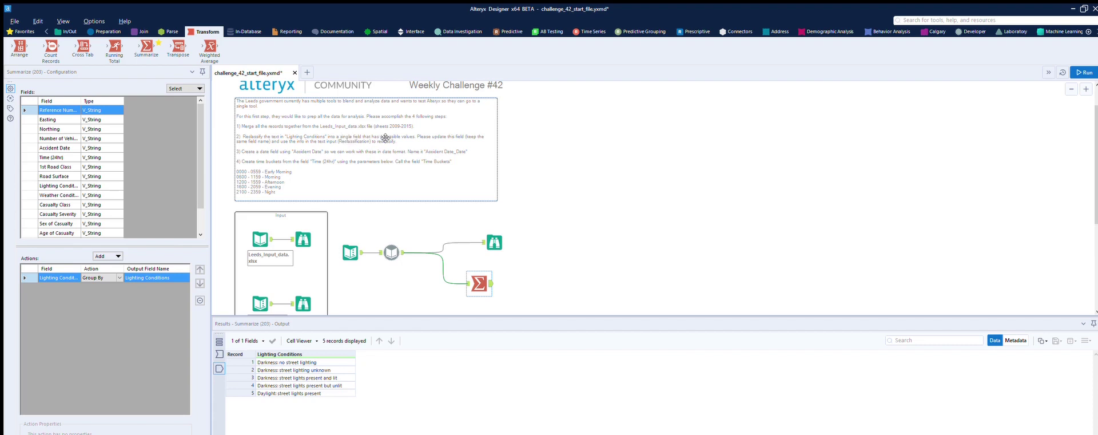
pyautogui.click(260, 301)
pyautogui.scroll(-1, 260, 288)
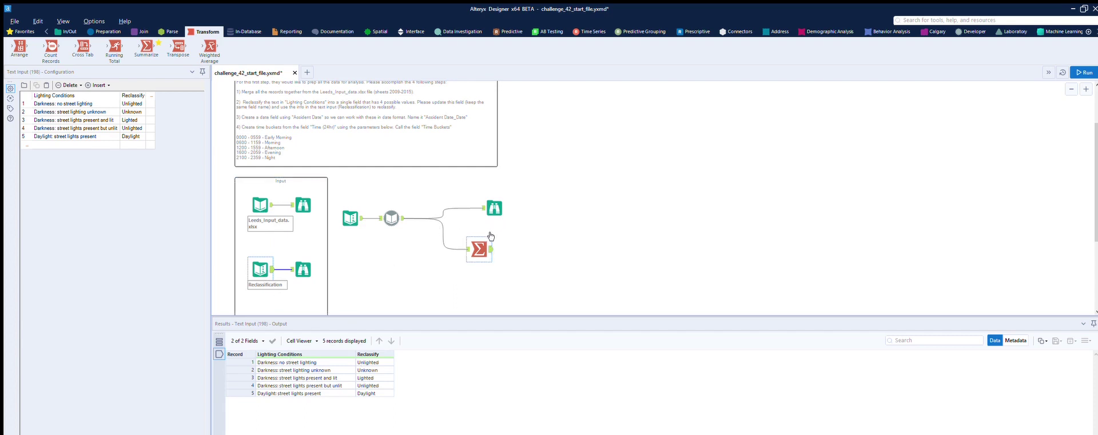
pyautogui.click(480, 248)
pyautogui.click(261, 268)
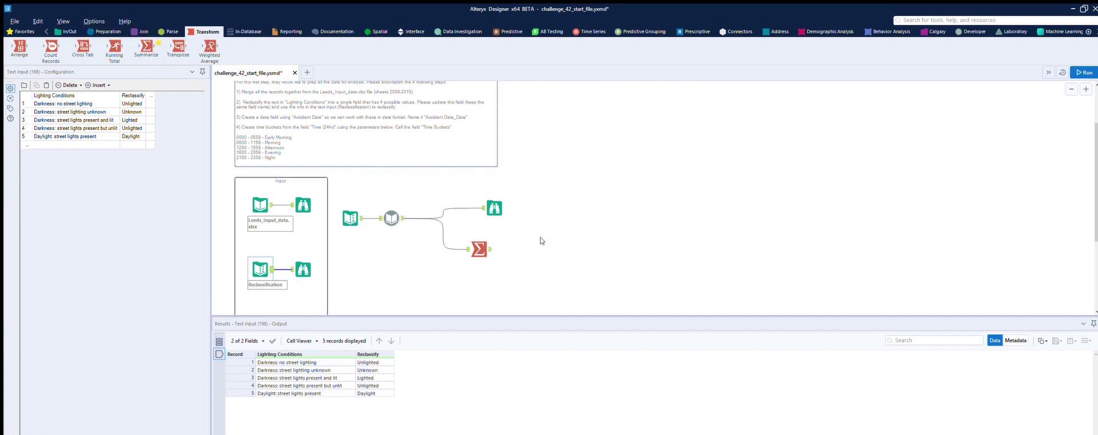
# Add a Join tool with the Dynamic Input's output as left input and the Reclassification table as right input
pyautogui.click(141, 31)
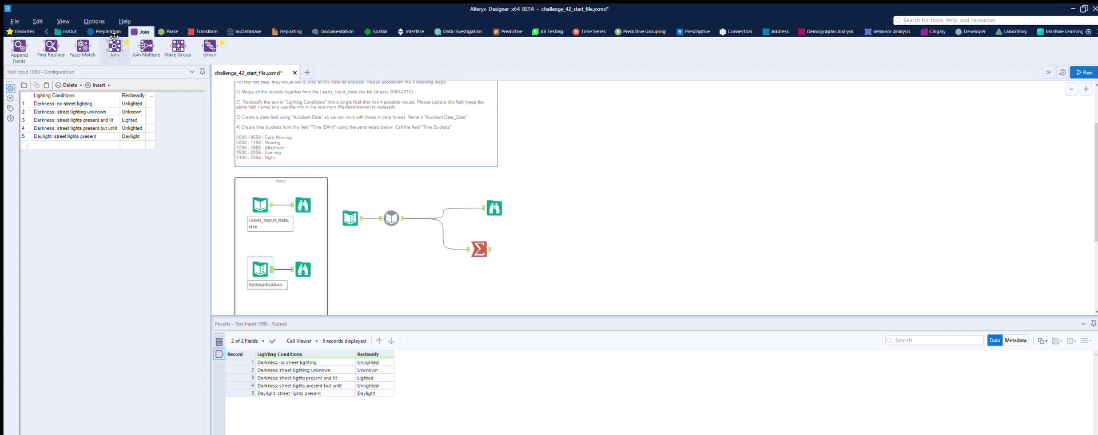
pyautogui.moveTo(113, 36); pyautogui.dragTo(464, 275)
pyautogui.moveTo(403, 217); pyautogui.dragTo(453, 270)
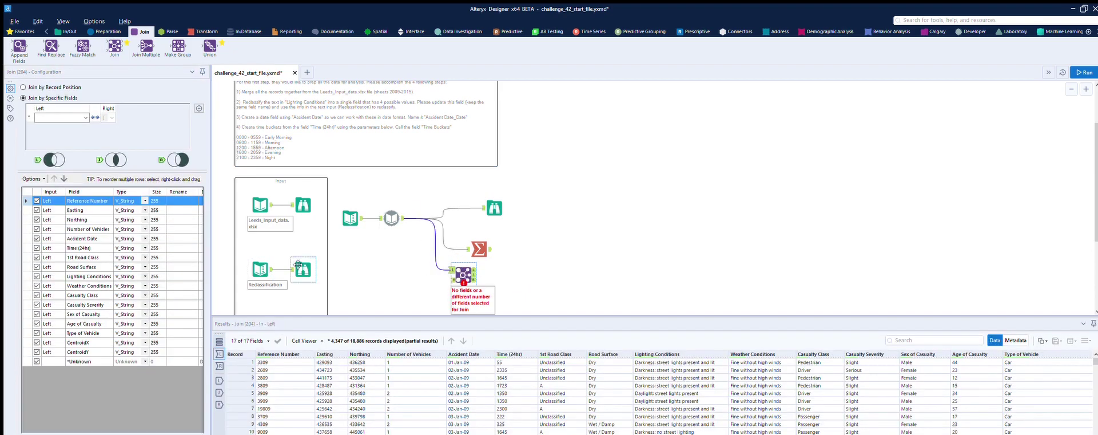
pyautogui.moveTo(273, 268); pyautogui.dragTo(453, 279)
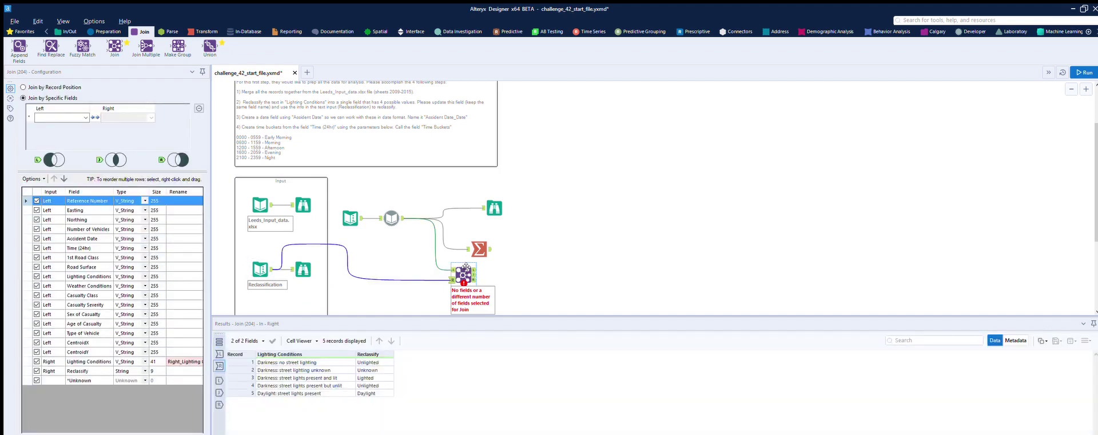
# Join on Lighting Conditions, exclude both original Lighting Conditions fields from the output and rename Reclassify to Lighting Conditions
pyautogui.click(84, 114)
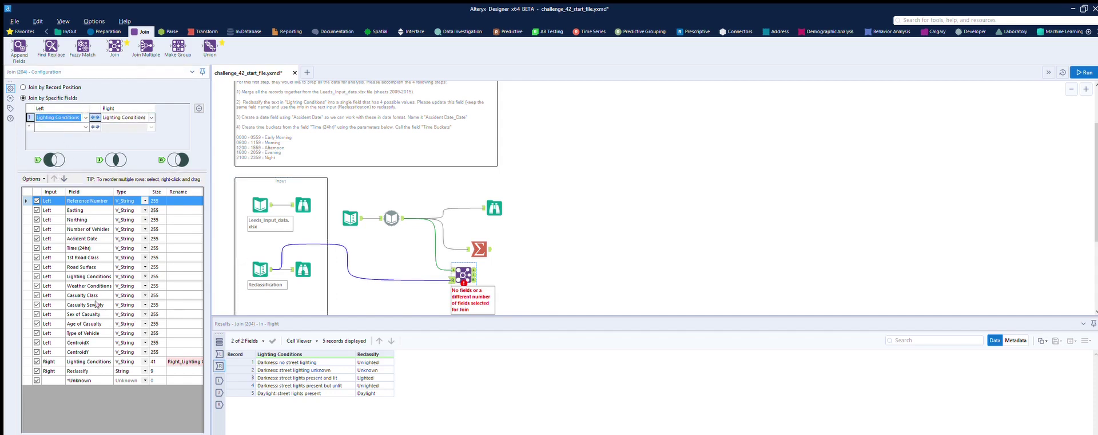
pyautogui.click(36, 276)
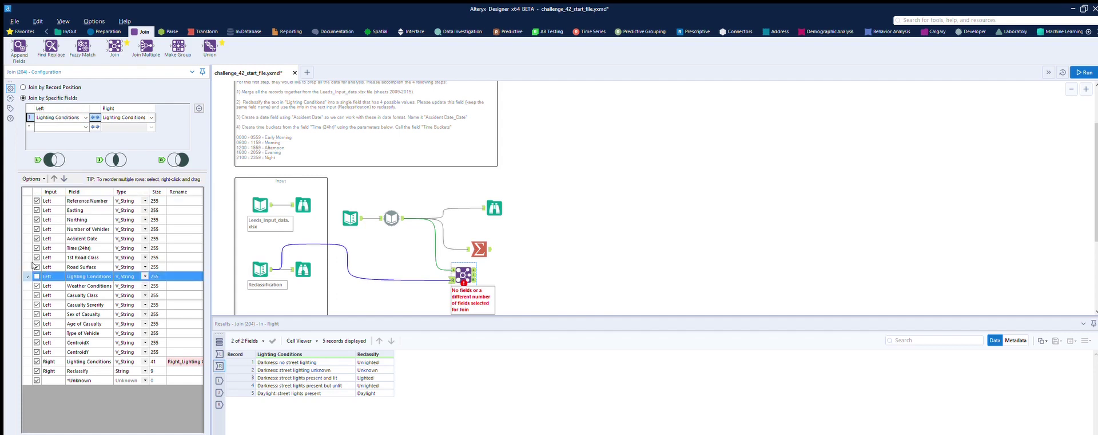
pyautogui.click(37, 361)
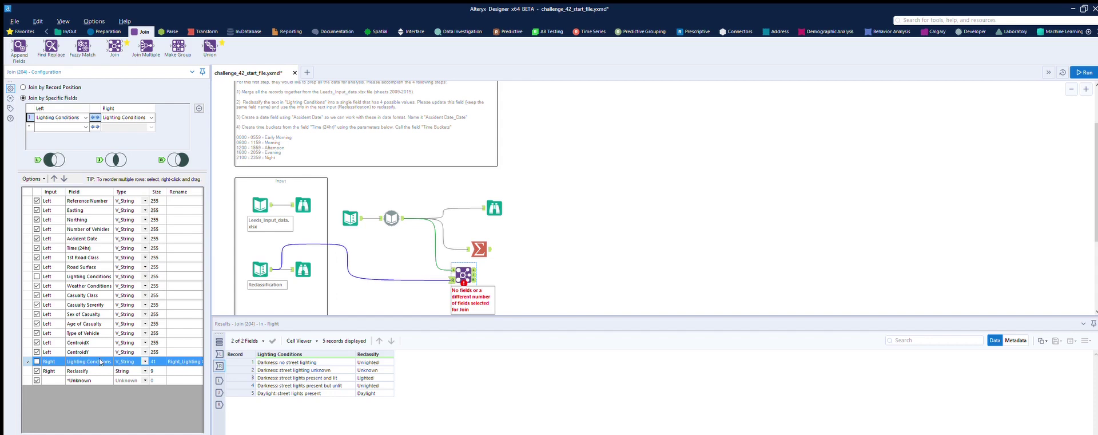
pyautogui.click(176, 370)
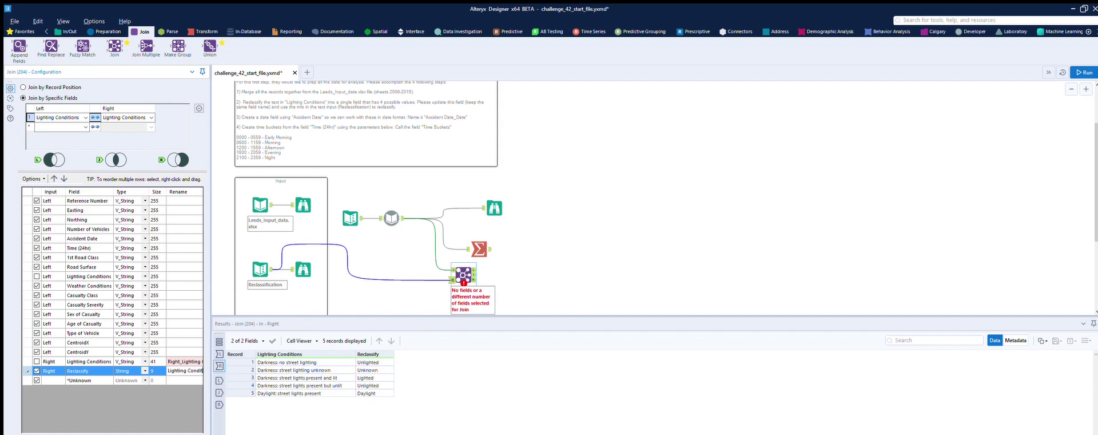
# Run the workflow and inspect the Join's matched and unmatched outputs, including the reclassified Lighting Conditions column
pyautogui.click(597, 274)
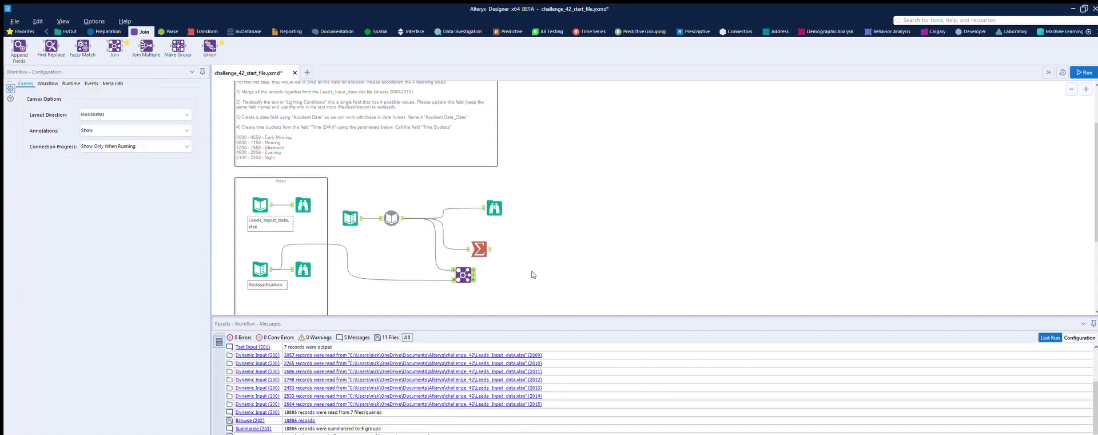
pyautogui.click(1083, 72)
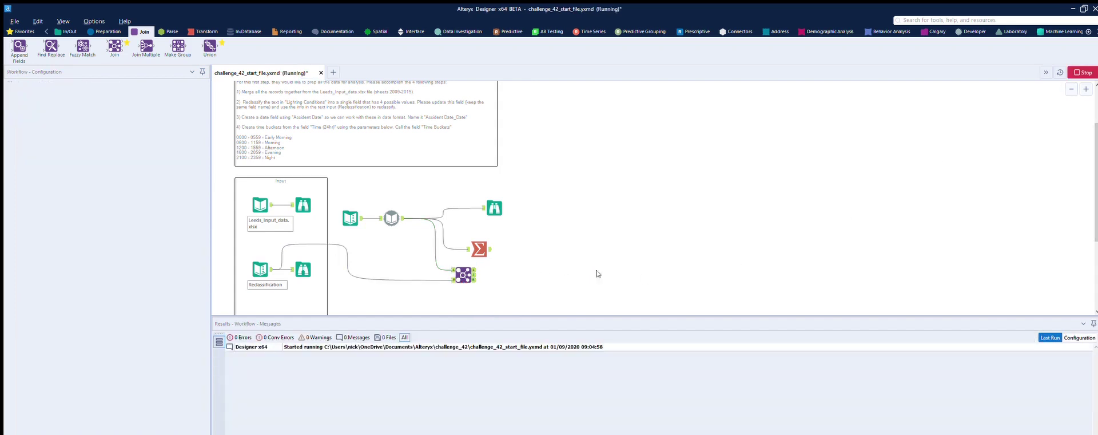
pyautogui.click(476, 266)
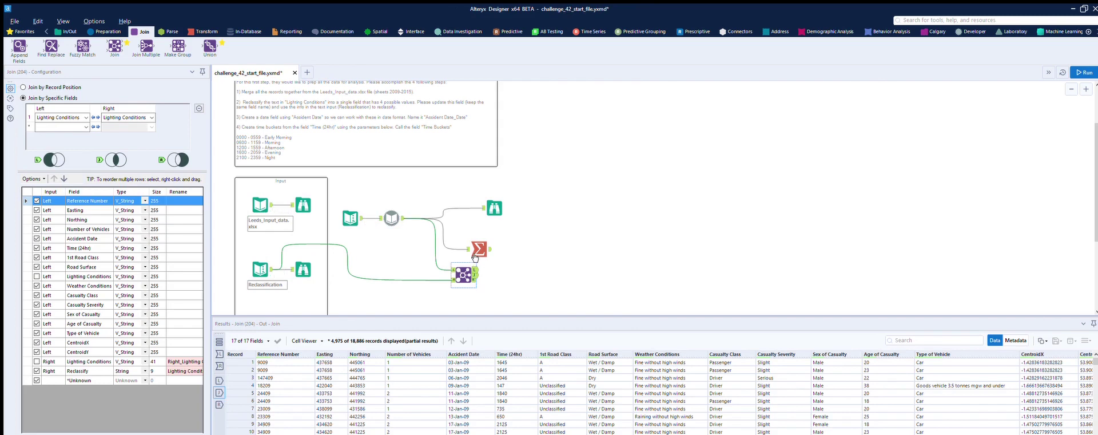
pyautogui.click(474, 279)
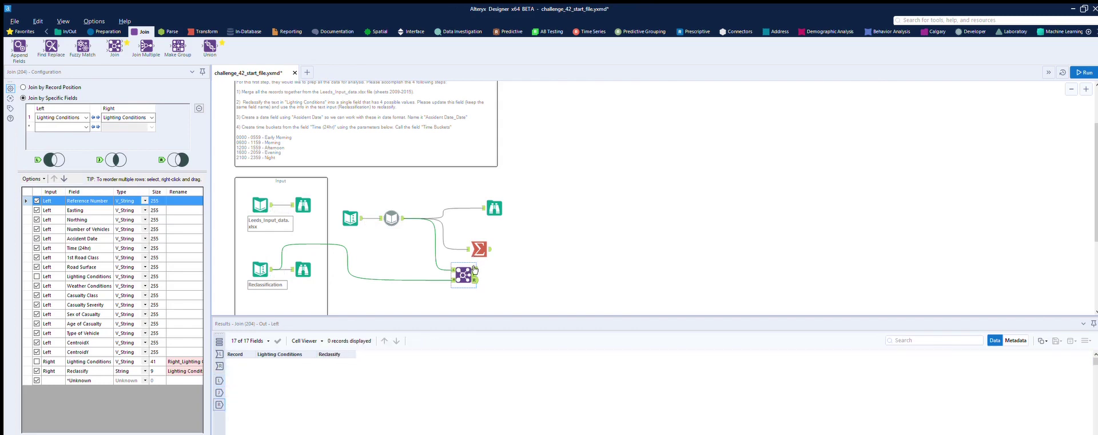
pyautogui.click(474, 274)
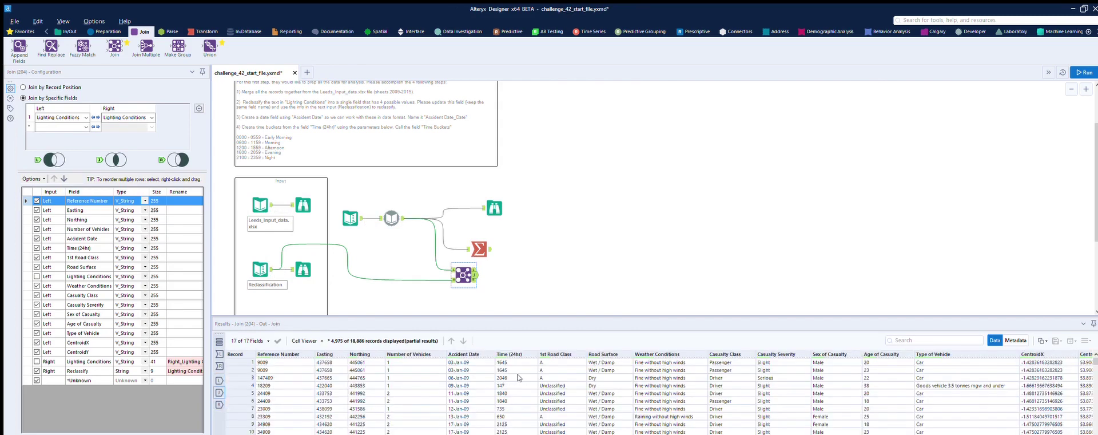
pyautogui.hscroll(3, 382, 432)
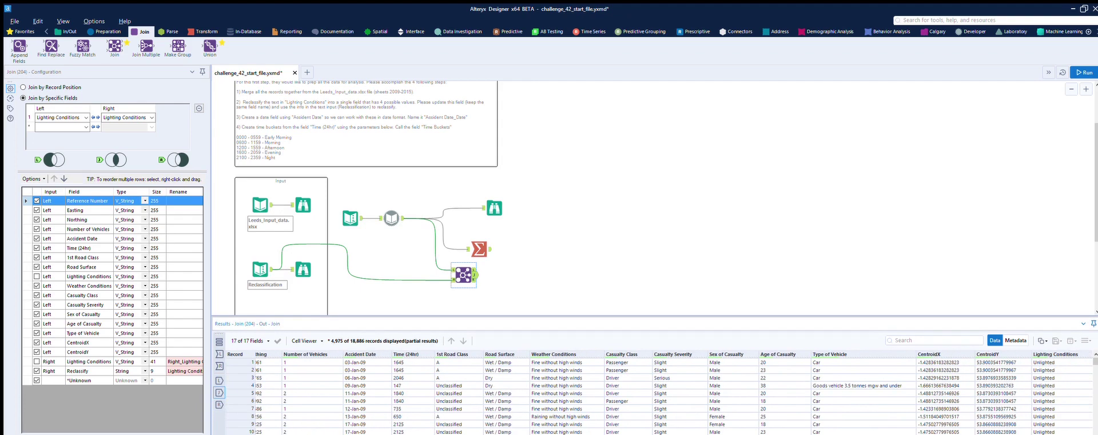
pyautogui.scroll(-20, 1071, 357)
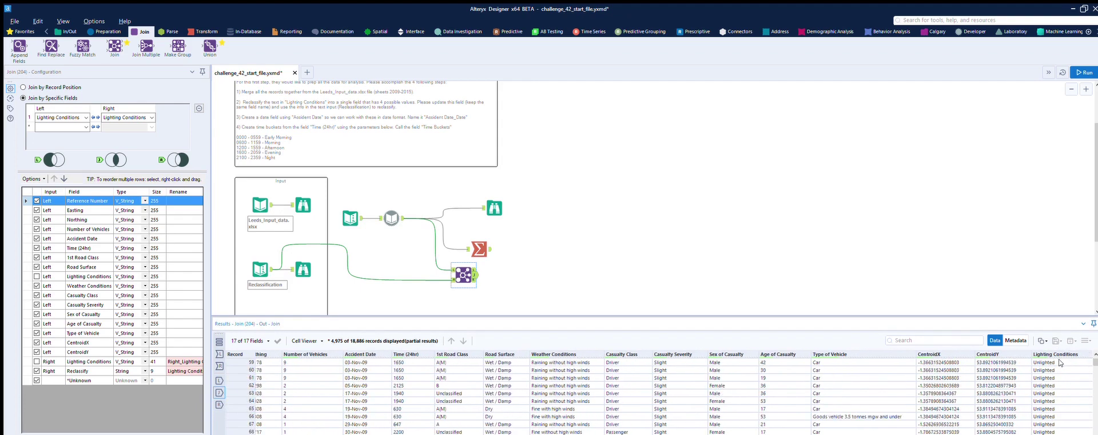
pyautogui.scroll(20, 1060, 361)
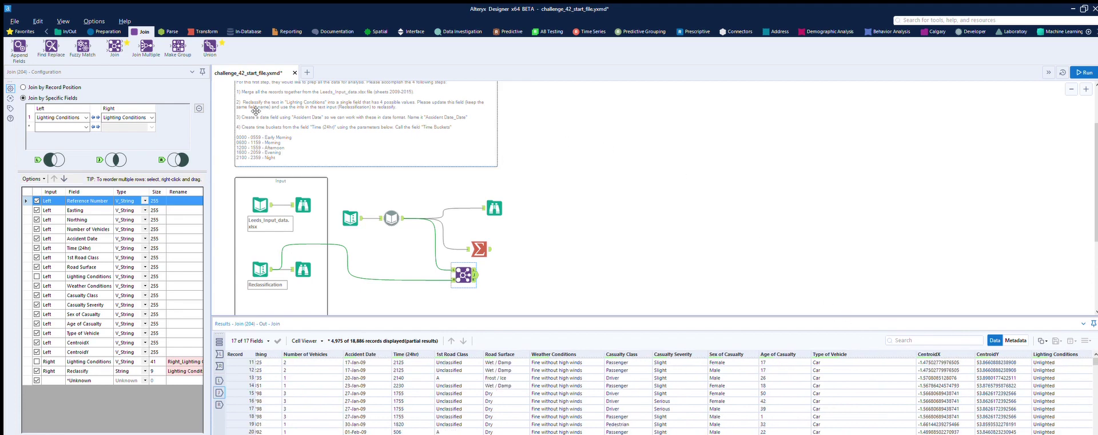
pyautogui.click(472, 264)
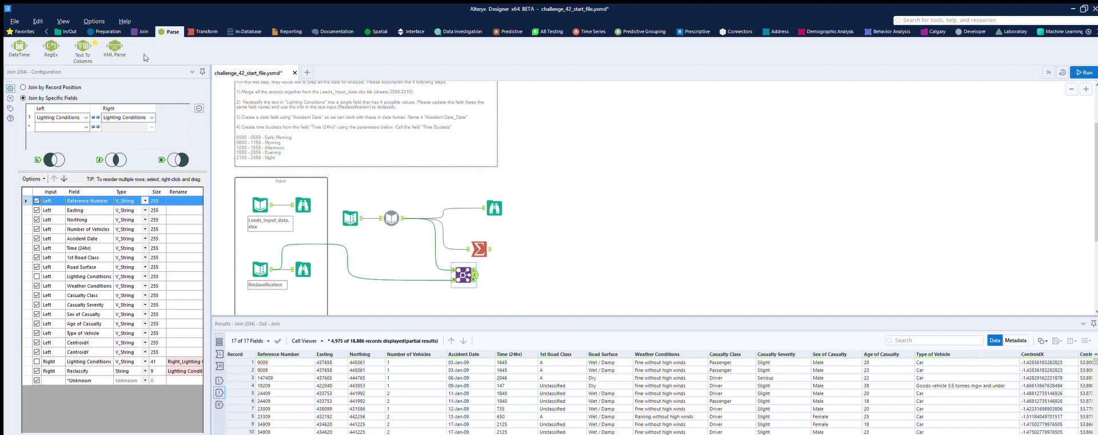
# Connect a DateTime tool to the Join's matched output and convert the Accident Date string using the custom format dd-Mon-yy
pyautogui.moveTo(21, 42); pyautogui.dragTo(529, 276)
pyautogui.moveTo(570, 282); pyautogui.dragTo(566, 280)
pyautogui.moveTo(475, 275); pyautogui.dragTo(556, 280)
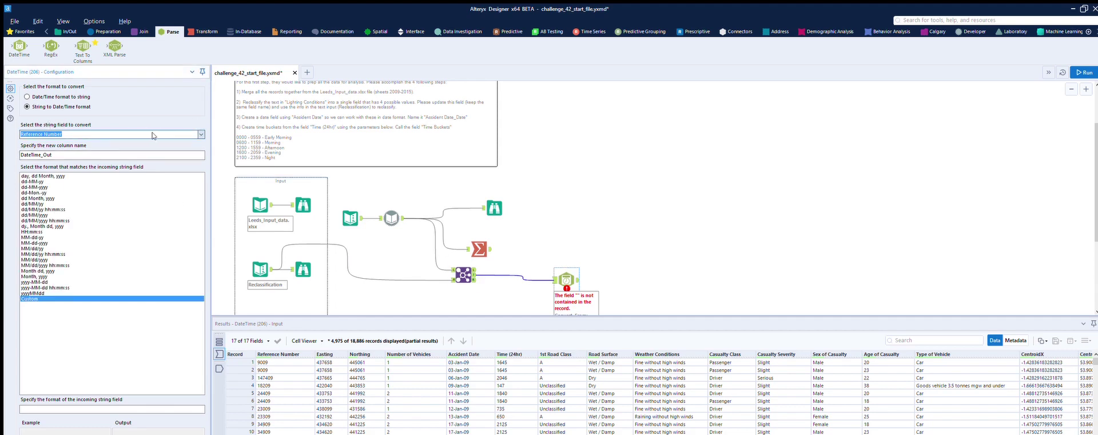
pyautogui.scroll(-4, 44, 138)
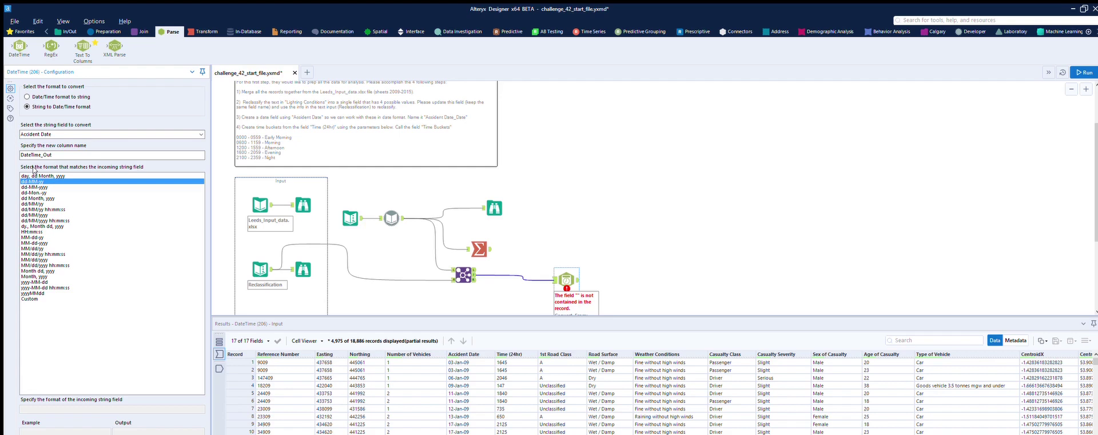
pyautogui.click(27, 298)
pyautogui.click(45, 405)
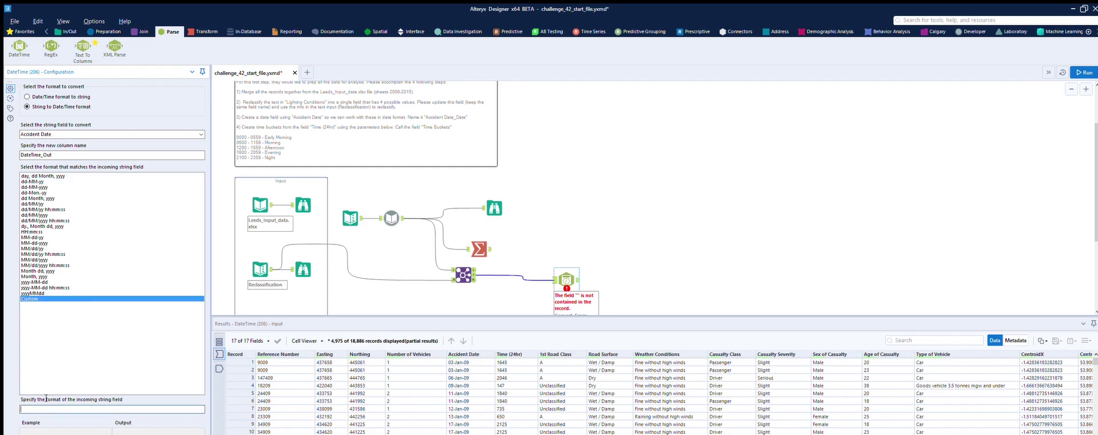
pyautogui.write('dd-Mon-yy')
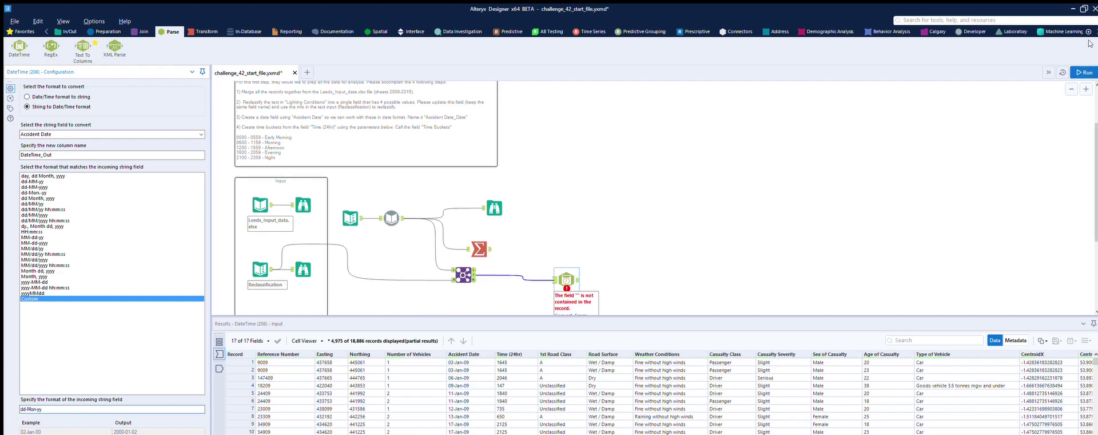
# Run the workflow and check the DateTime_Out column against Accident Date in the DateTime tool's output
pyautogui.click(1084, 72)
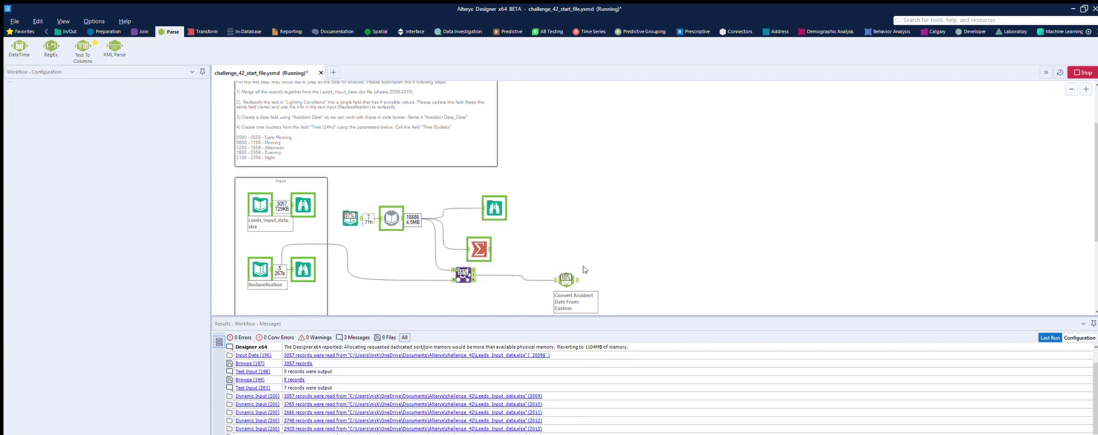
pyautogui.click(578, 269)
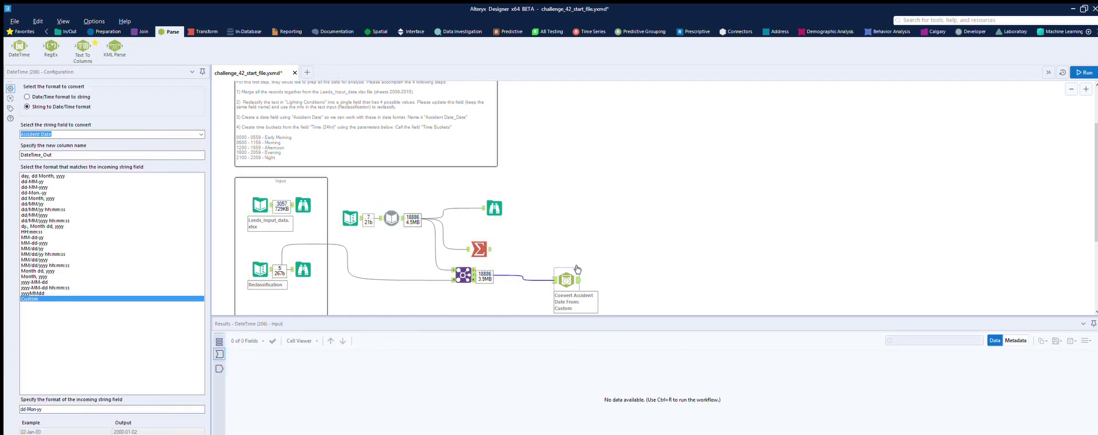
pyautogui.click(577, 269)
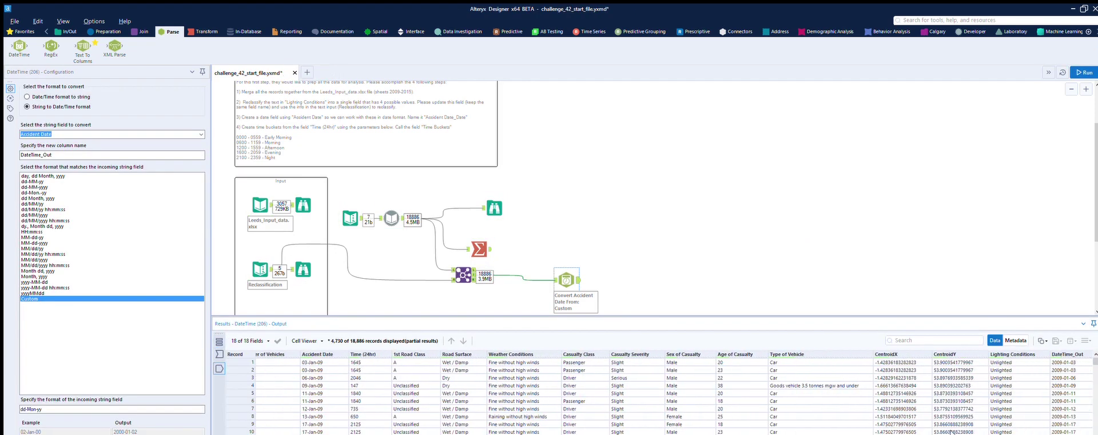
pyautogui.scroll(-8, 950, 432)
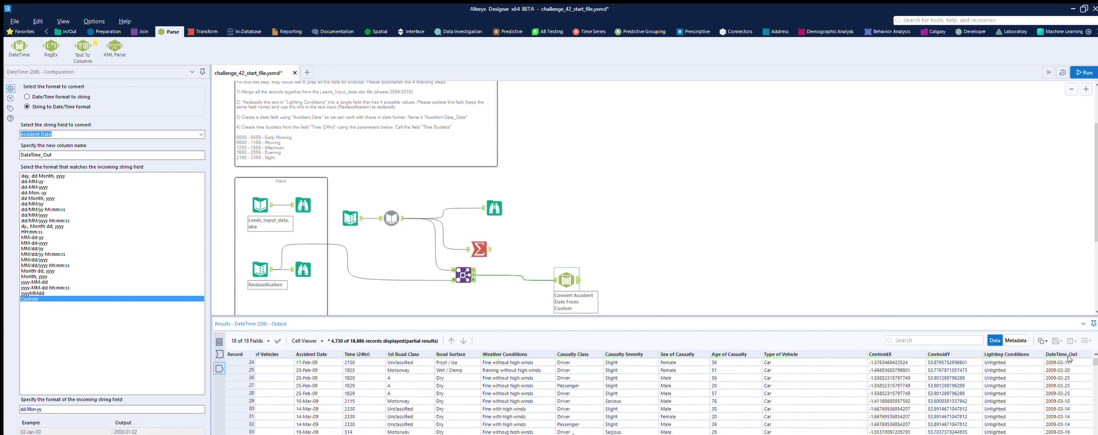
pyautogui.scroll(8, 1068, 358)
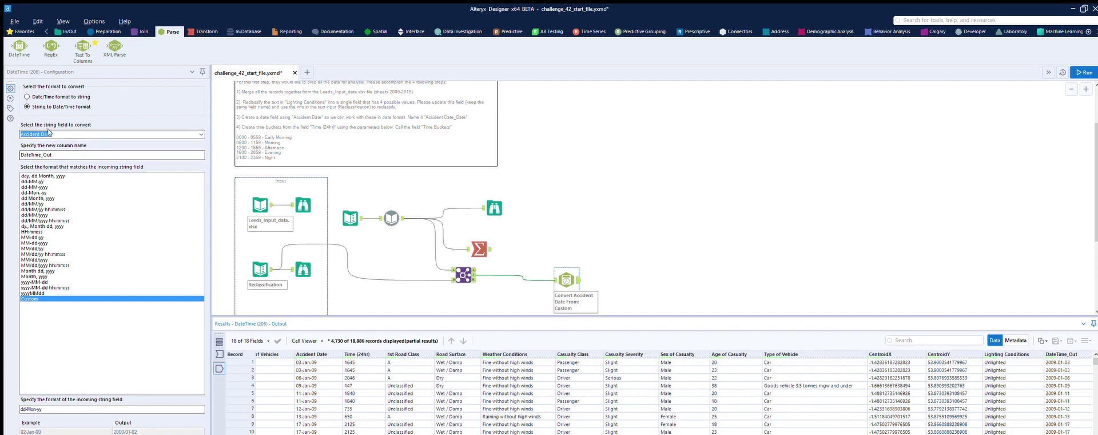
# Name the DateTime tool's new column Accident Date_Date and run the workflow
pyautogui.press('Tab')
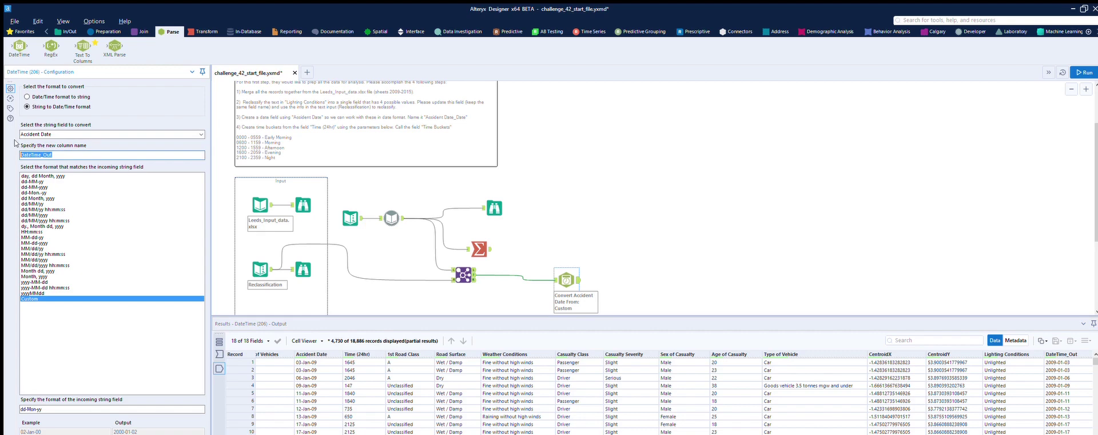
pyautogui.write('Accident Date_Date')
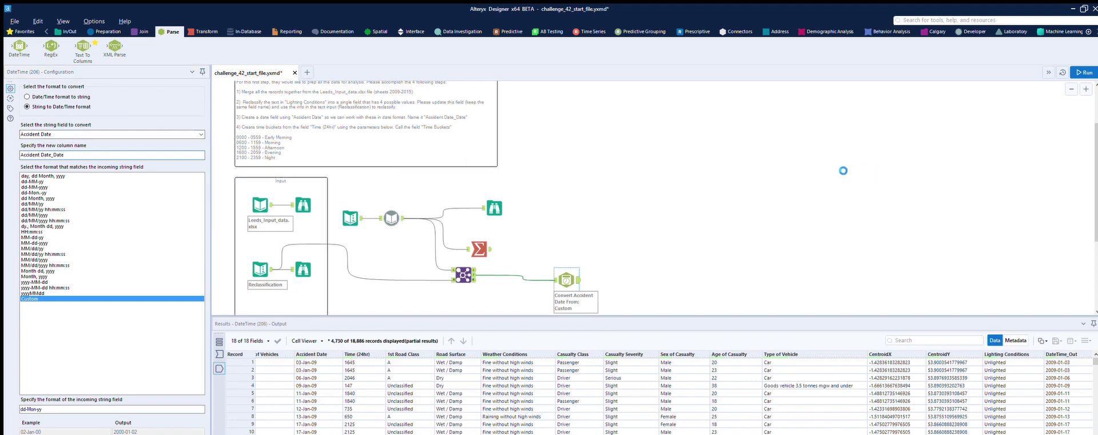
pyautogui.click(838, 167)
pyautogui.click(1085, 72)
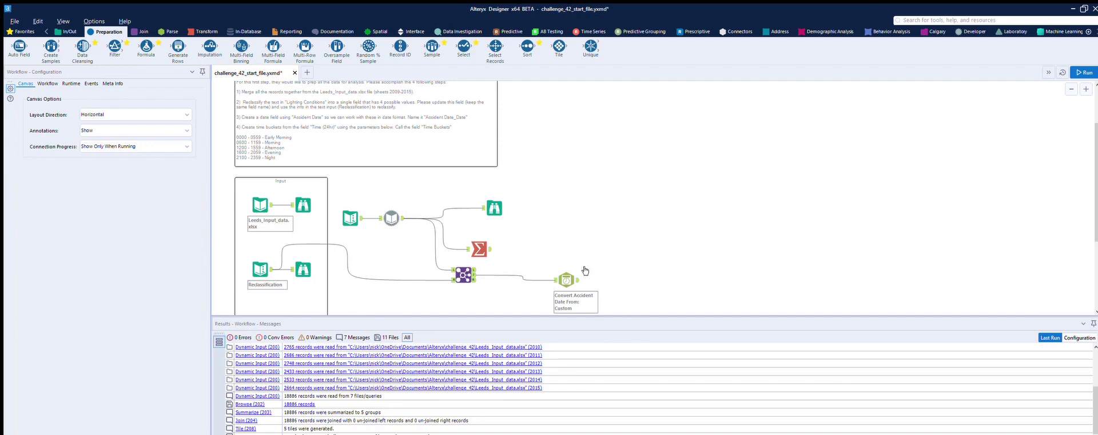
# Connect a Tile tool after the DateTime tool and insert a Select tool between them that changes Time (24hr) to Int32
pyautogui.moveTo(559, 46); pyautogui.dragTo(636, 268)
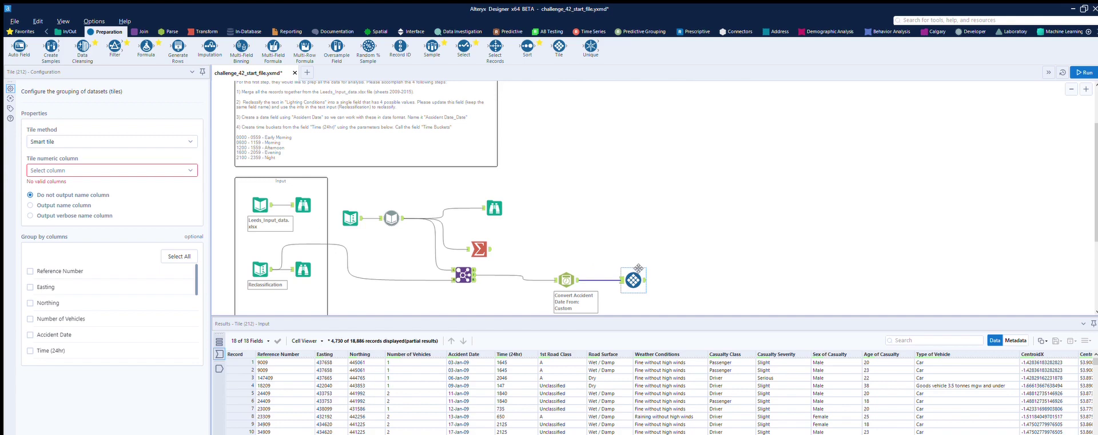
pyautogui.moveTo(464, 46); pyautogui.dragTo(602, 280)
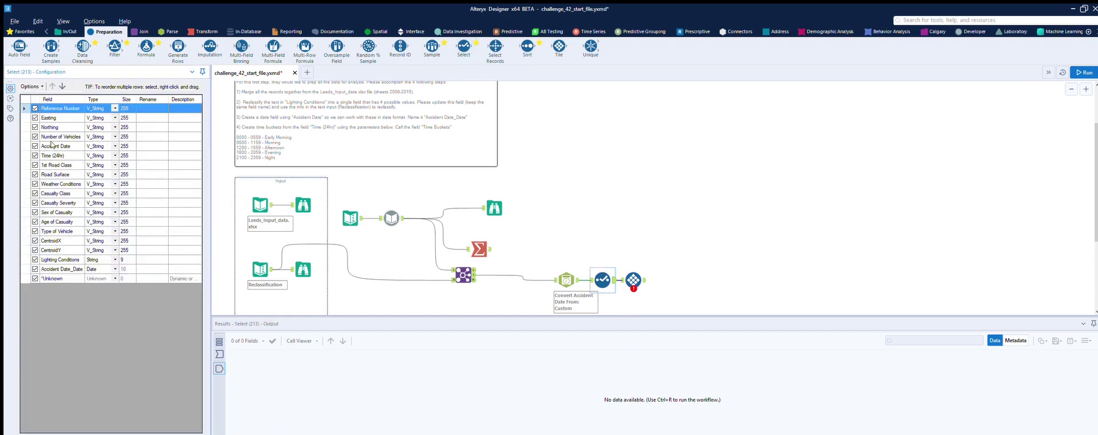
pyautogui.click(114, 155)
pyautogui.click(96, 164)
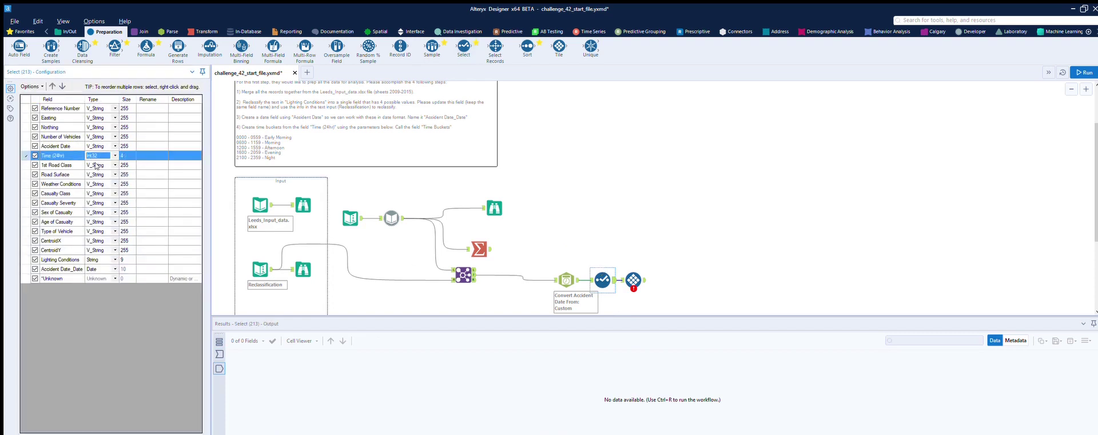
pyautogui.click(729, 246)
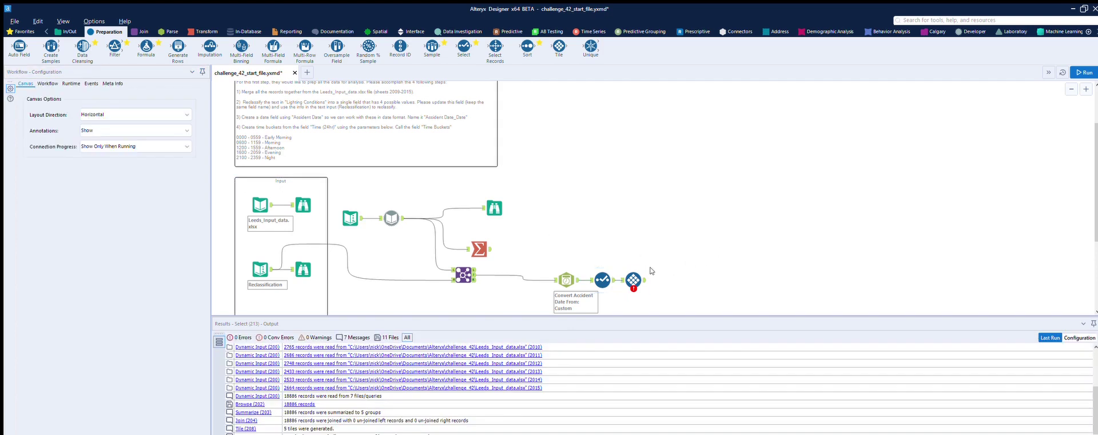
# Set the Tile tool to the Manual tile method on the Time (24hr) column
pyautogui.click(633, 279)
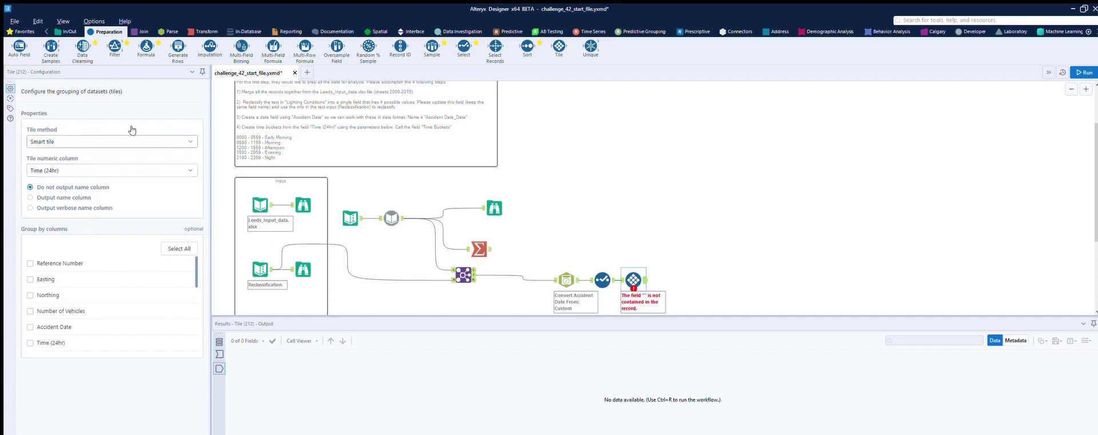
pyautogui.click(131, 141)
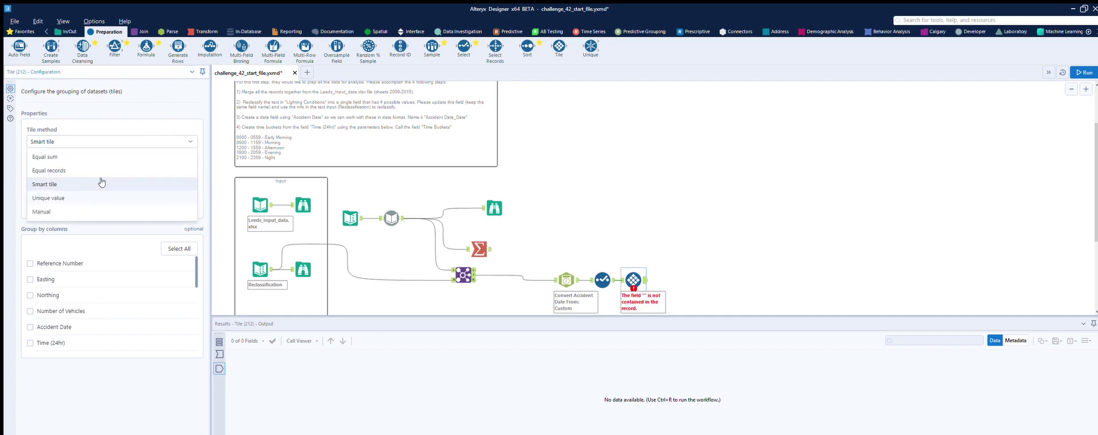
pyautogui.click(80, 211)
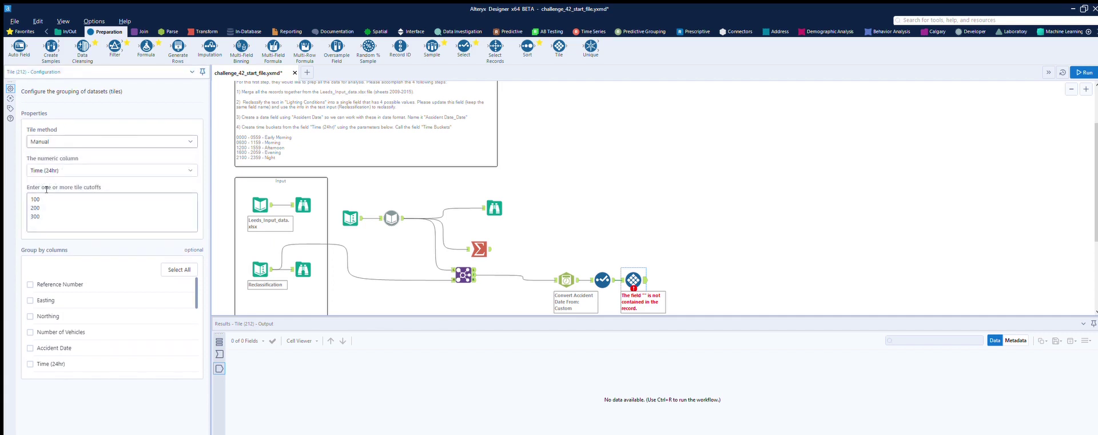
# Replace the default tile cutoffs with 0559, 1159, 1559, 2059 and 2359, one per line
pyautogui.hotkey('shift', 'Home')
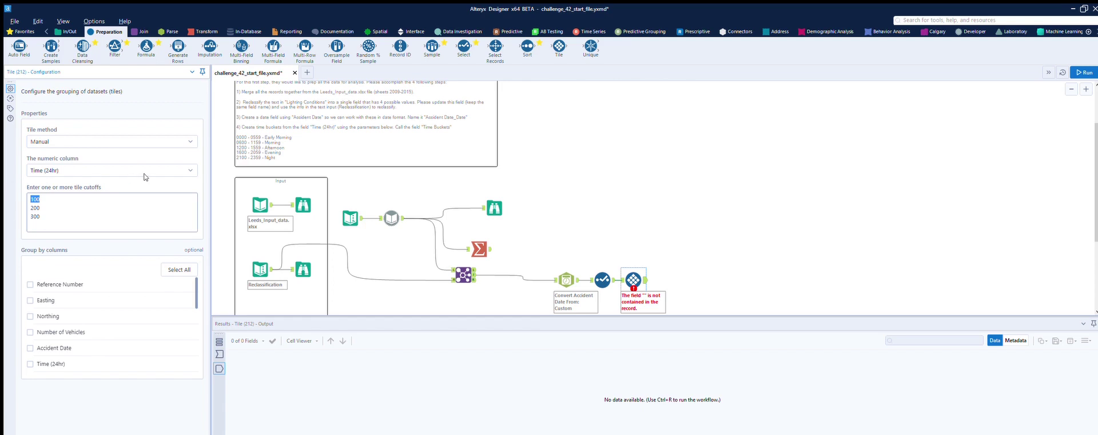
pyautogui.write('0559')
pyautogui.doubleClick(45, 194)
pyautogui.hotkey('ctrl', 'c')
pyautogui.doubleClick(35, 207)
pyautogui.hotkey('ctrl', 'v')
pyautogui.doubleClick(36, 216)
pyautogui.hotkey('ctrl', 'v')
pyautogui.hotkey('ctrl', 'v')
pyautogui.press('Return')
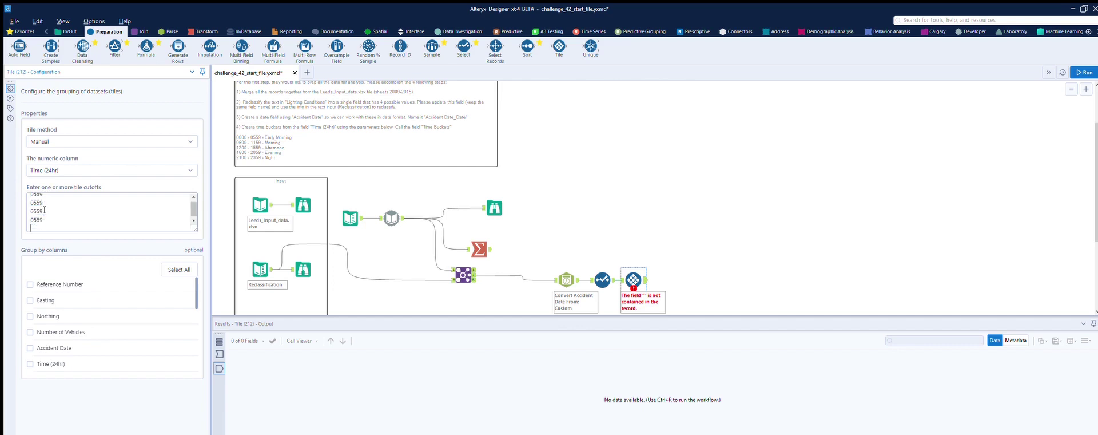
pyautogui.press('BackSpace')
pyautogui.hotkey('ctrl', 'v')
pyautogui.write('11')
pyautogui.press('BackSpace')
pyautogui.write('15')
pyautogui.press('BackSpace')
pyautogui.write('20')
pyautogui.press('BackSpace')
pyautogui.press('BackSpace')
pyautogui.write('23')
pyautogui.click(825, 264)
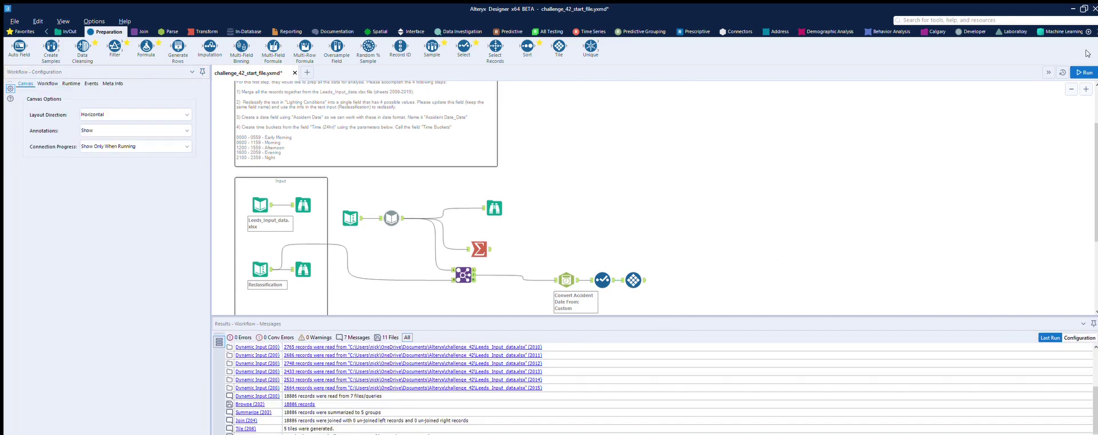
# Run the workflow and compare the Tile tool's Tile_Num values with the Time (24hr) column in its output
pyautogui.click(1084, 72)
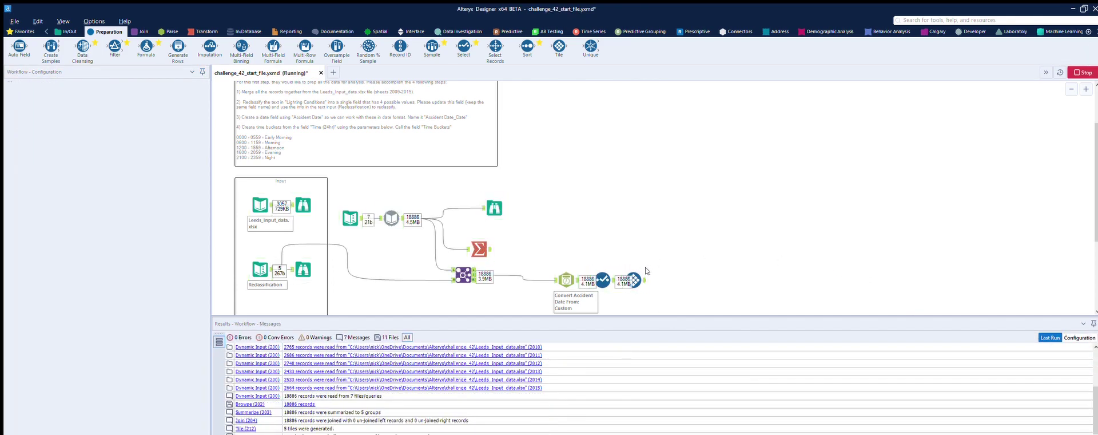
pyautogui.click(635, 278)
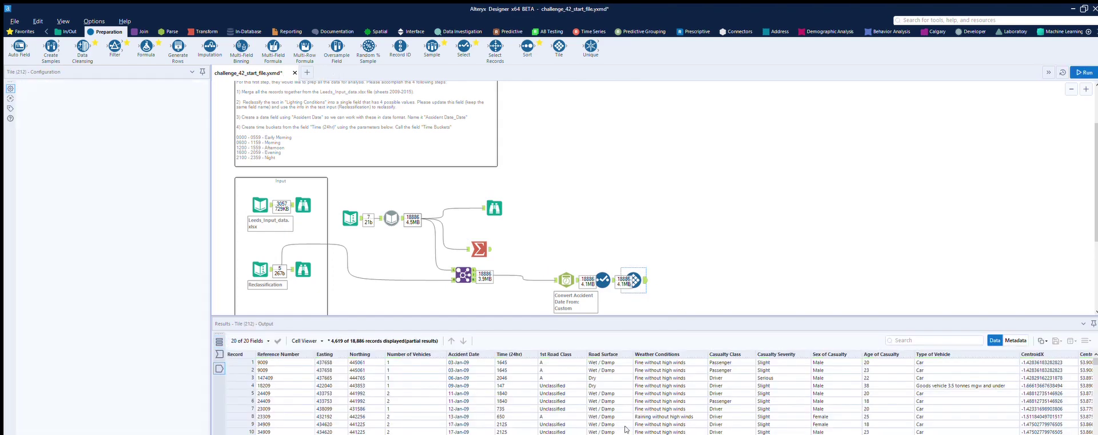
pyautogui.hscroll(5, 623, 430)
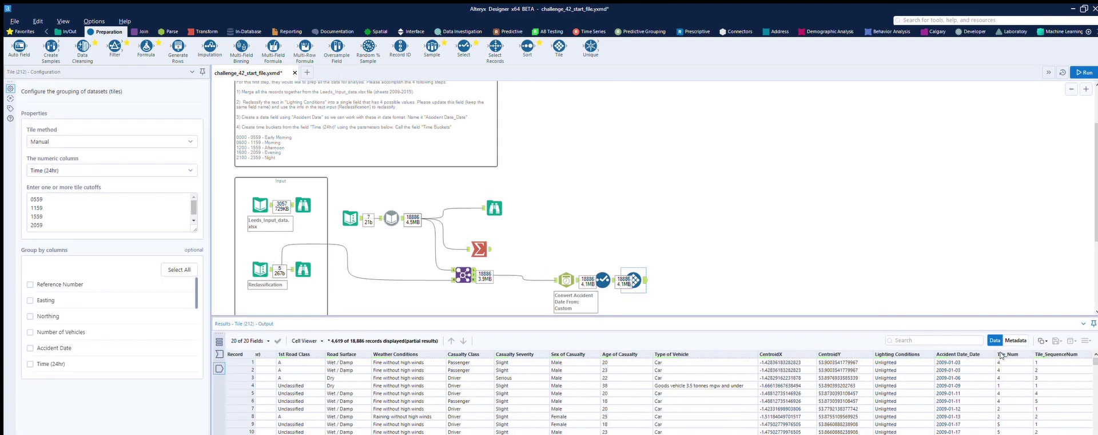
pyautogui.scroll(-2, 1012, 354)
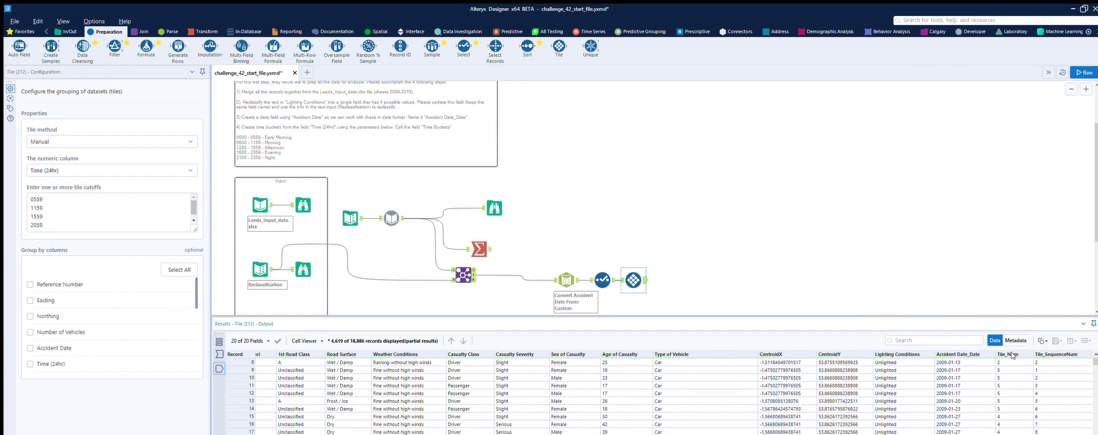
pyautogui.scroll(1, 1012, 354)
pyautogui.scroll(1, 1011, 353)
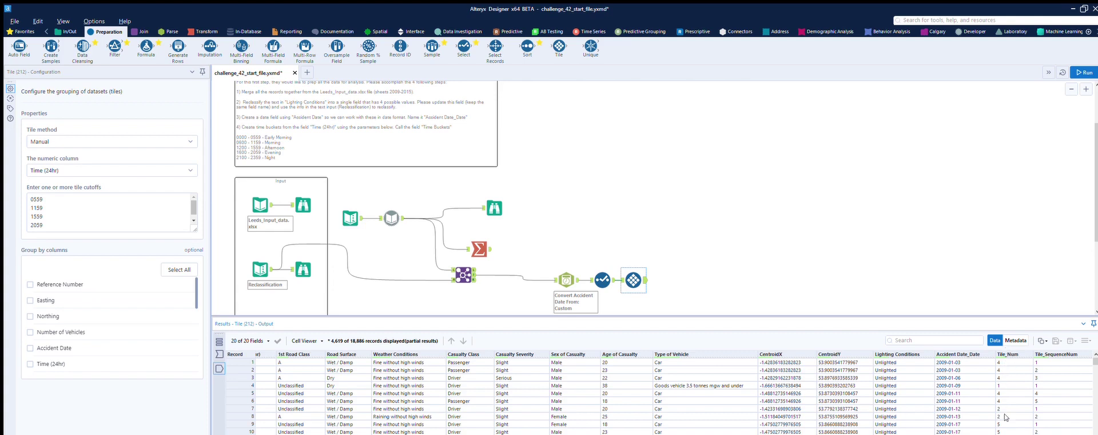
pyautogui.moveTo(986, 434); pyautogui.dragTo(787, 434)
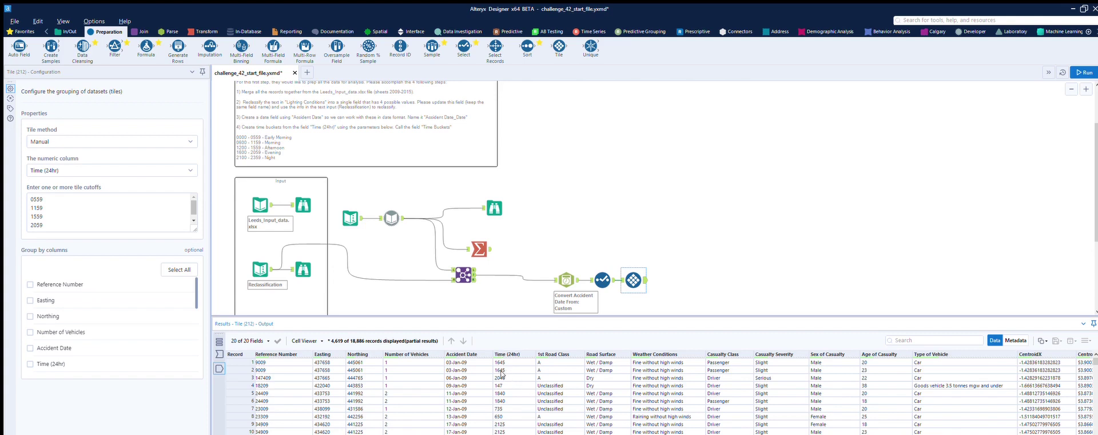
pyautogui.hscroll(5, 658, 395)
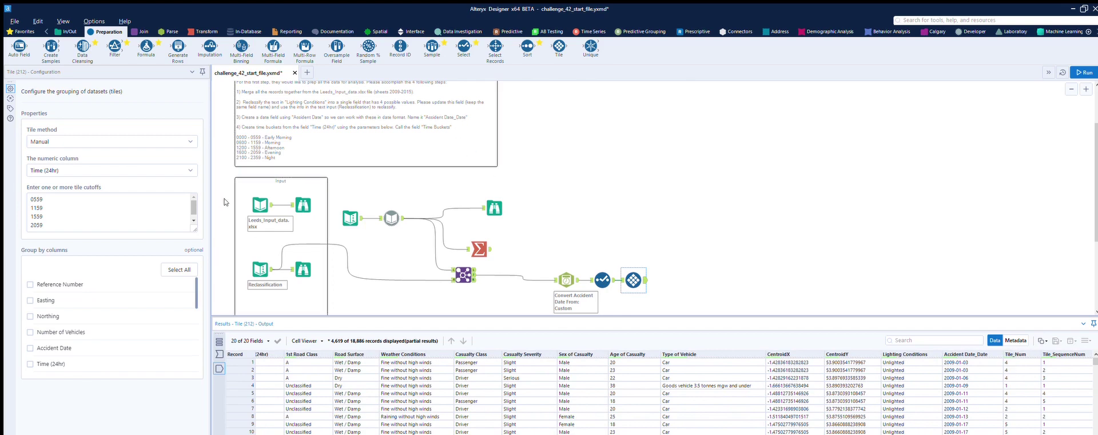
# Copy the five time bucket lines from the challenge comment into a new Text Input tool placed below the Tile tool
pyautogui.click(279, 146)
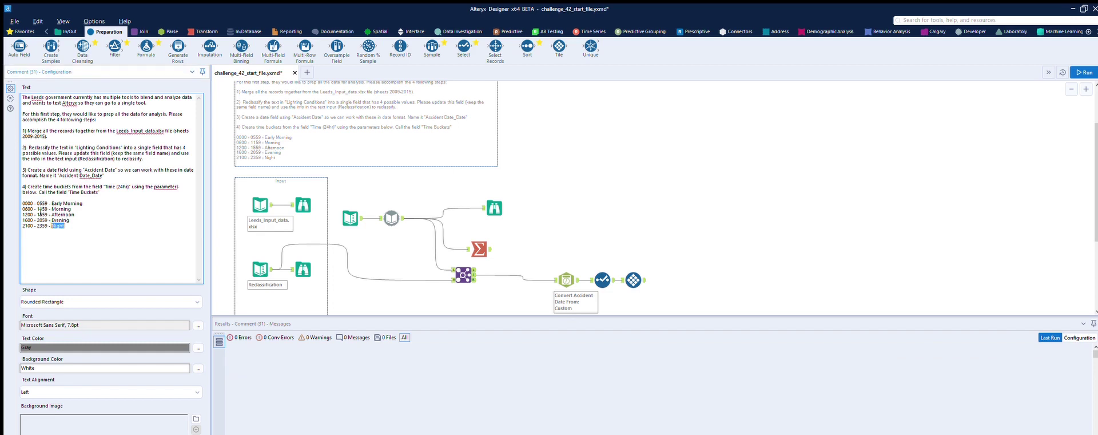
pyautogui.moveTo(65, 225); pyautogui.dragTo(4, 193)
pyautogui.hotkey('ctrl', 'c')
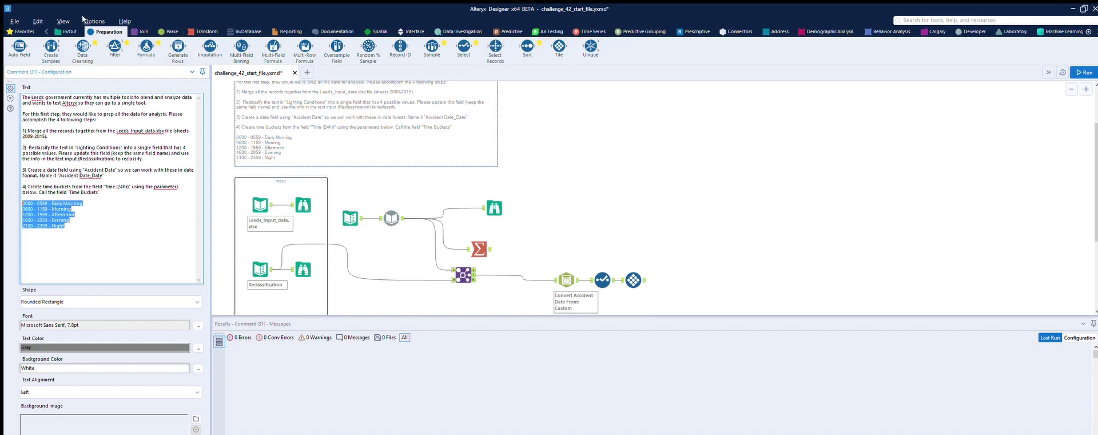
pyautogui.click(68, 31)
pyautogui.moveTo(210, 45); pyautogui.dragTo(633, 305)
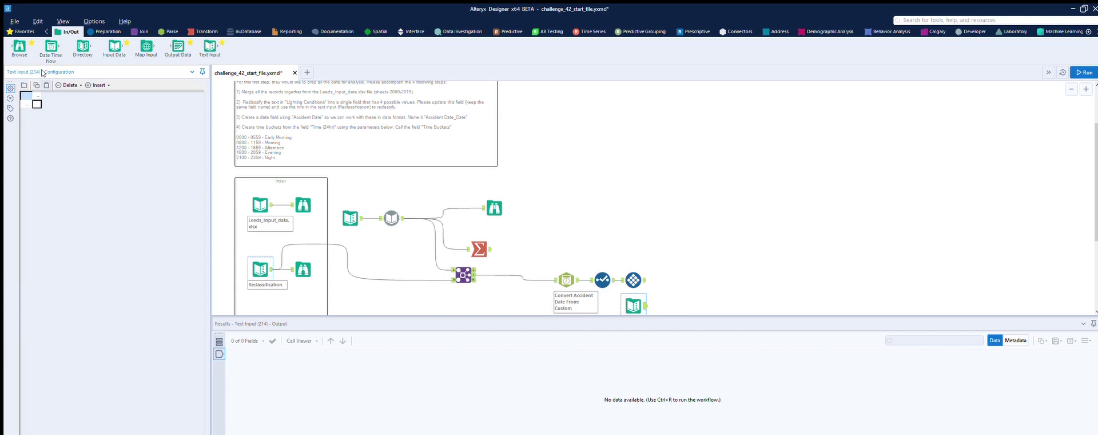
pyautogui.hotkey('ctrl', 'v')
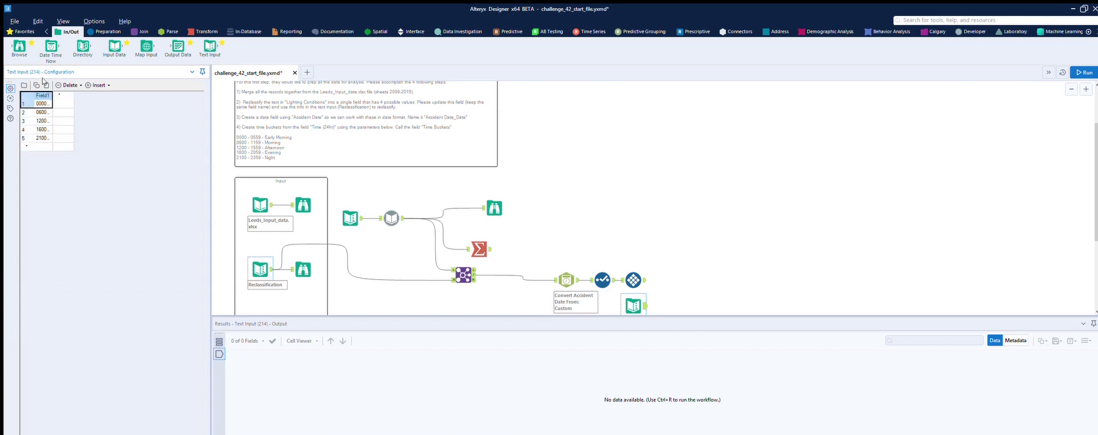
# Number the five time bucket rows 1 to 5 in a second column of the Text Input
pyautogui.press('Right')
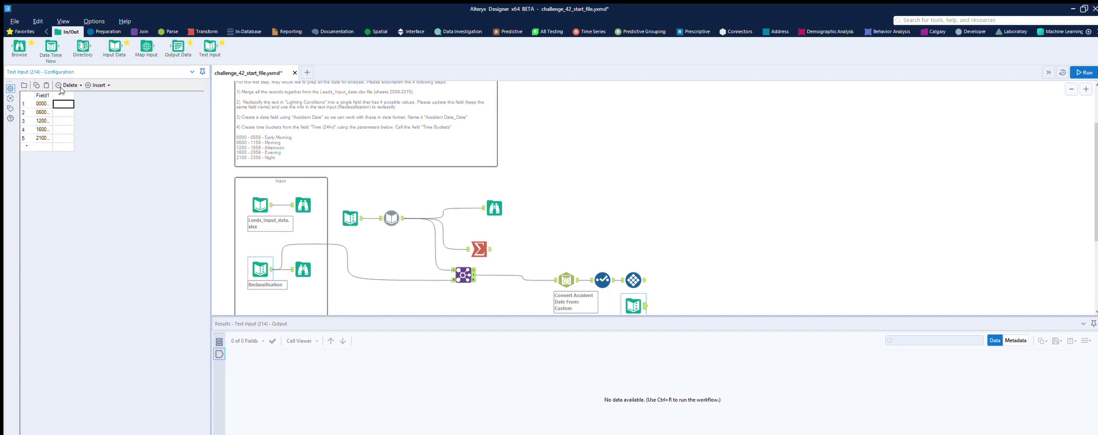
pyautogui.write('1')
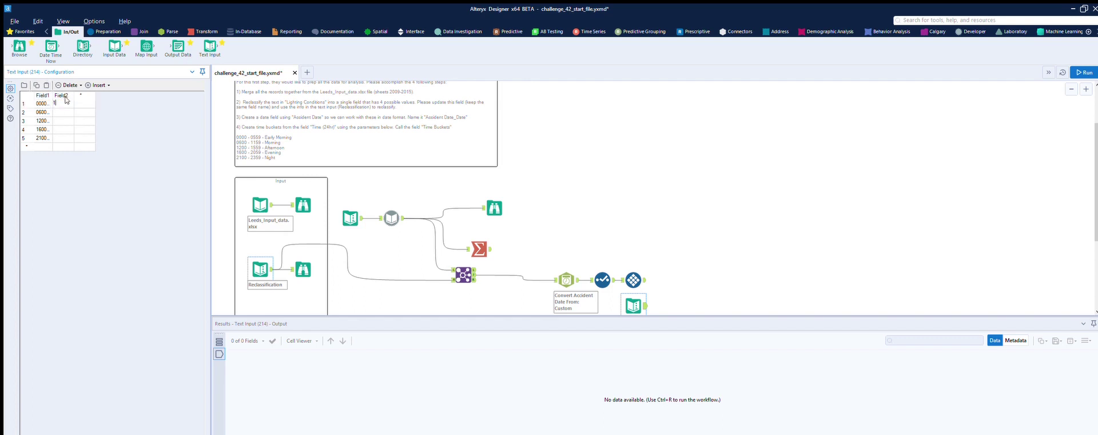
pyautogui.press('Return')
pyautogui.write('2')
pyautogui.press('Return')
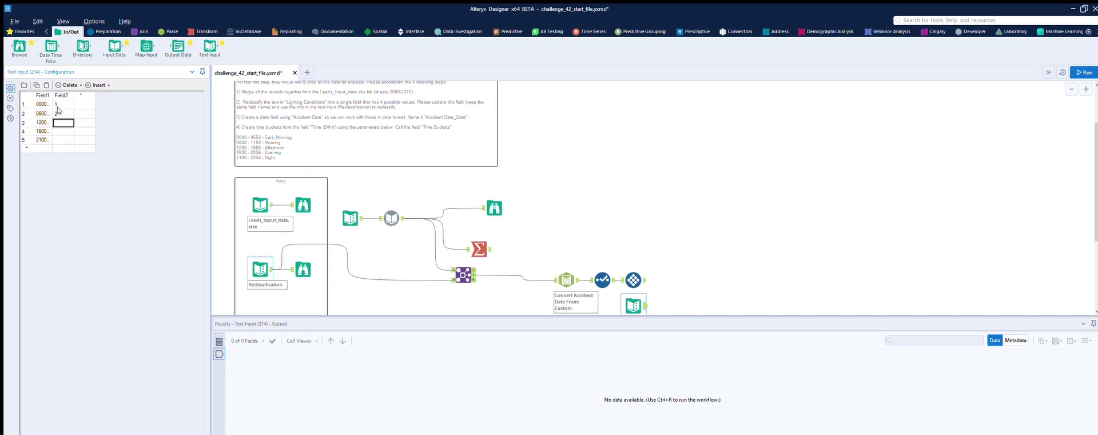
pyautogui.write('3')
pyautogui.press('Return')
pyautogui.write('4')
pyautogui.press('Return')
pyautogui.write('5')
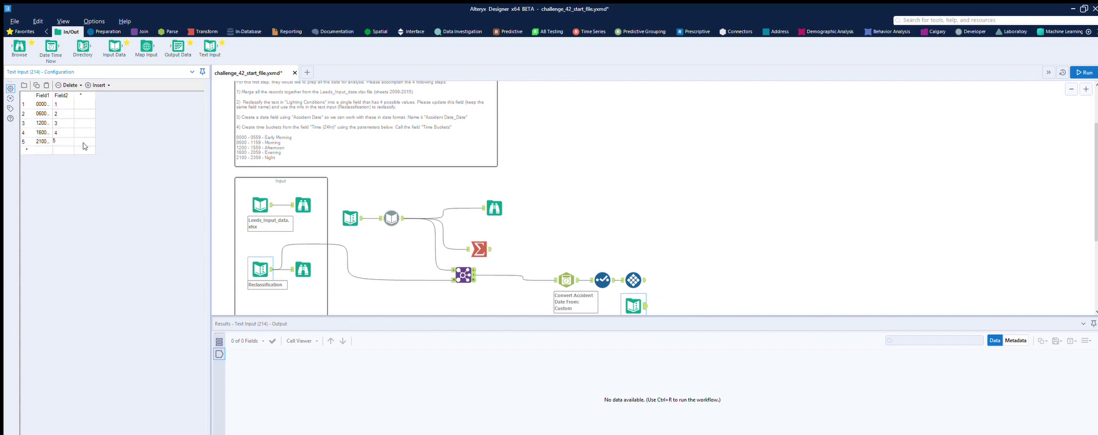
pyautogui.hotkey('ctrl', 'r')
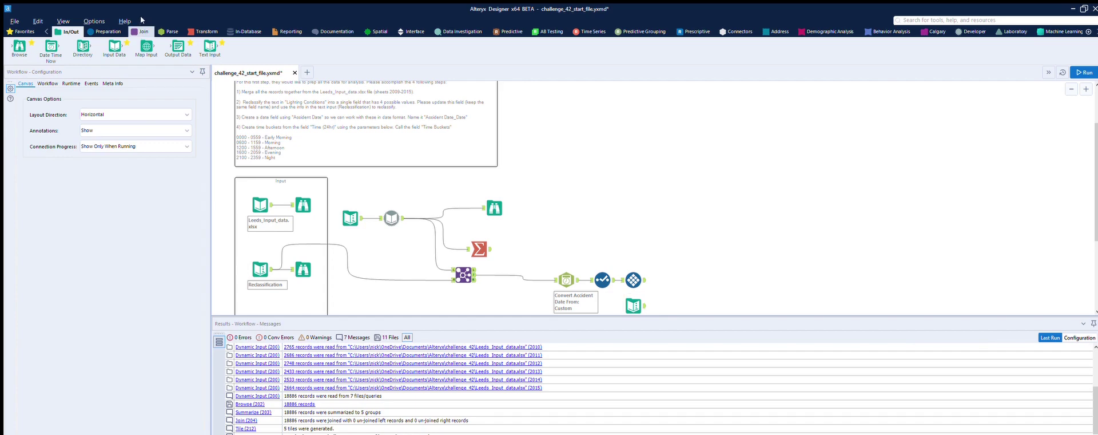
# Add a Join tool with the Tile output as its left input and the time bucket Text Input as its right input
pyautogui.click(142, 32)
pyautogui.moveTo(114, 45); pyautogui.dragTo(684, 284)
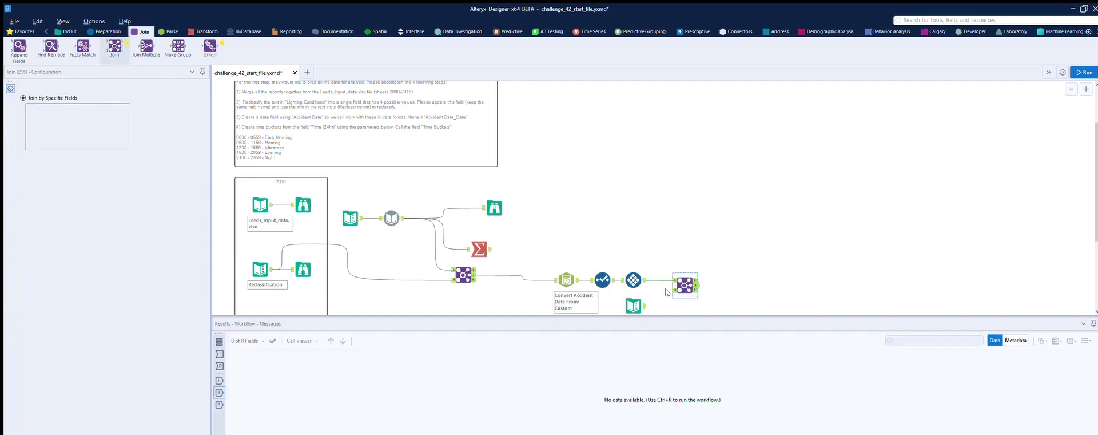
pyautogui.moveTo(644, 305); pyautogui.dragTo(674, 290)
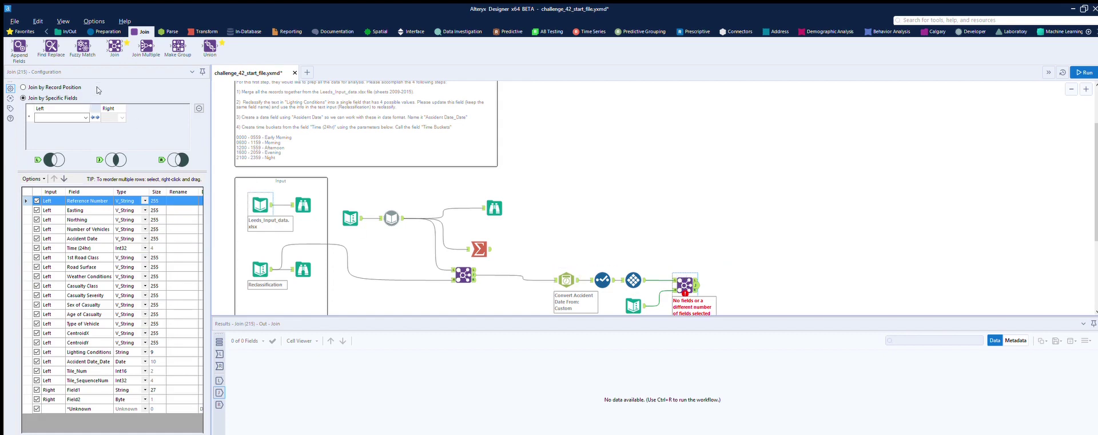
# Join Tile_Num to Field2, exclude Field2 from the output and rename Field1 to Time Buckets
pyautogui.click(80, 117)
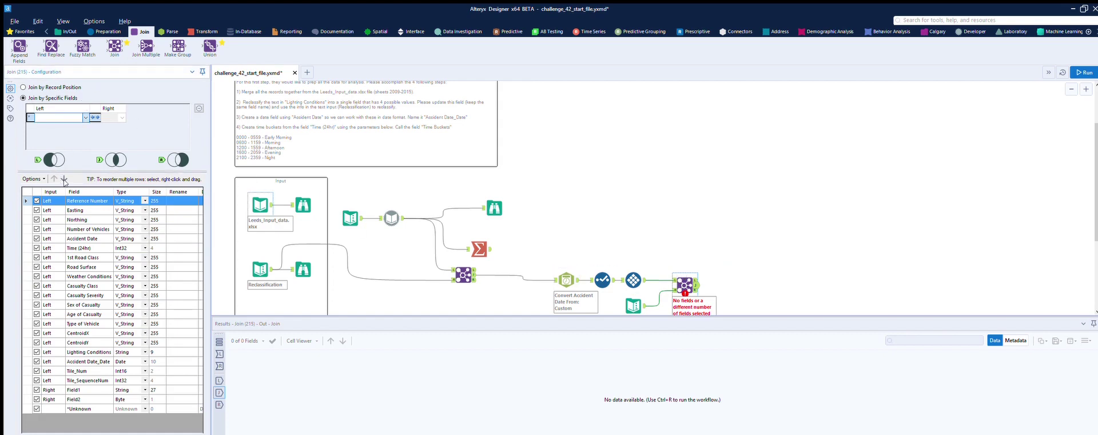
pyautogui.click(51, 241)
pyautogui.click(121, 117)
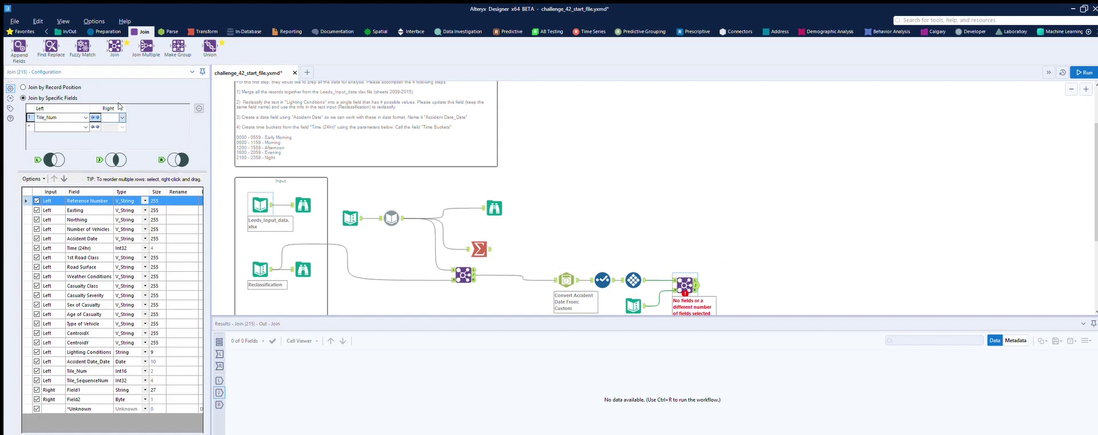
pyautogui.click(113, 119)
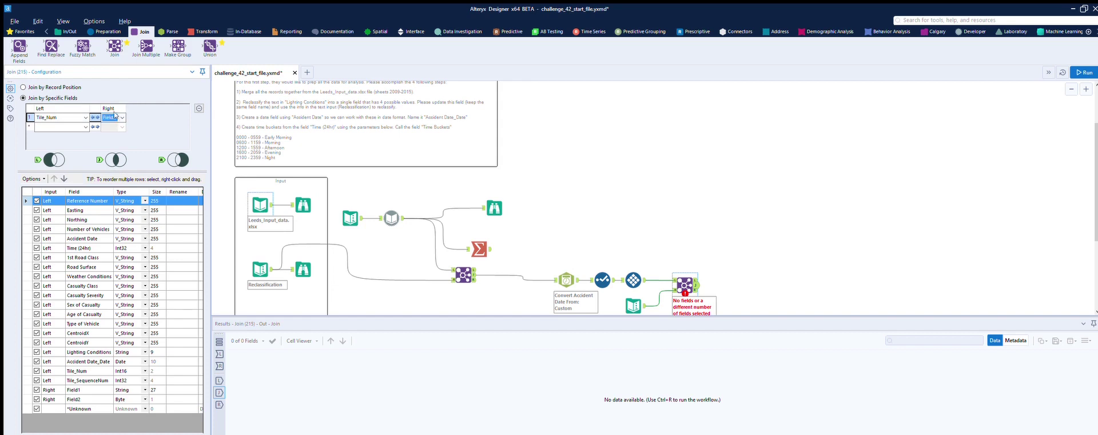
pyautogui.click(37, 399)
pyautogui.click(178, 388)
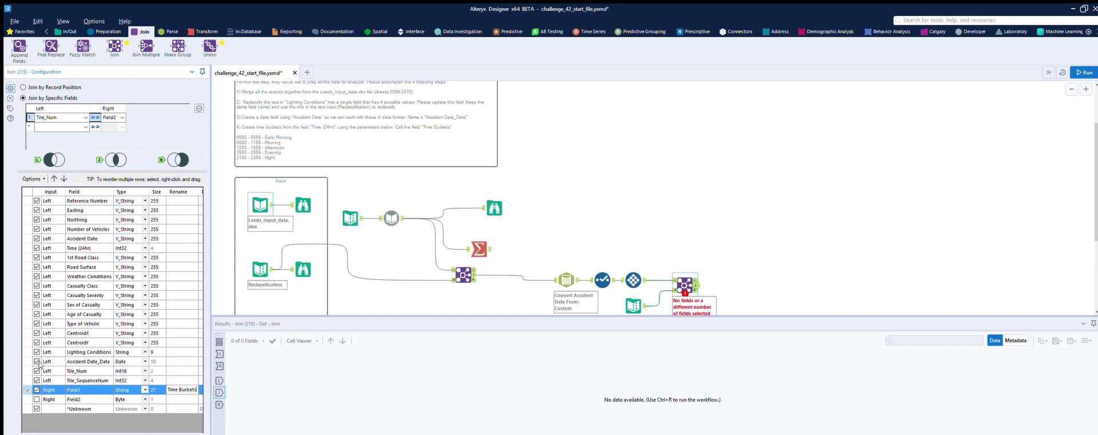
# Exclude Tile_Num and Tile_SequenceNum from the Join output and connect a new Browse tool to the matched records output
pyautogui.click(36, 379)
pyautogui.click(37, 370)
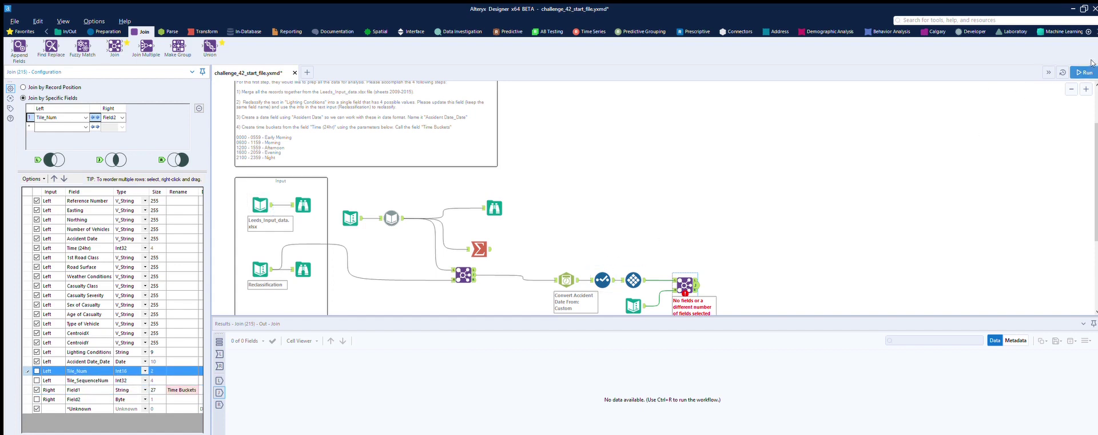
pyautogui.click(67, 31)
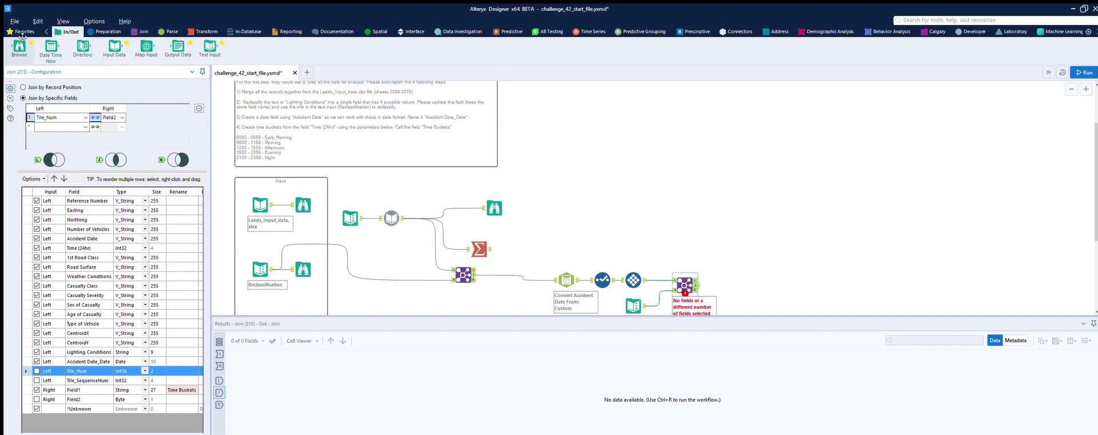
pyautogui.moveTo(21, 36); pyautogui.dragTo(742, 285)
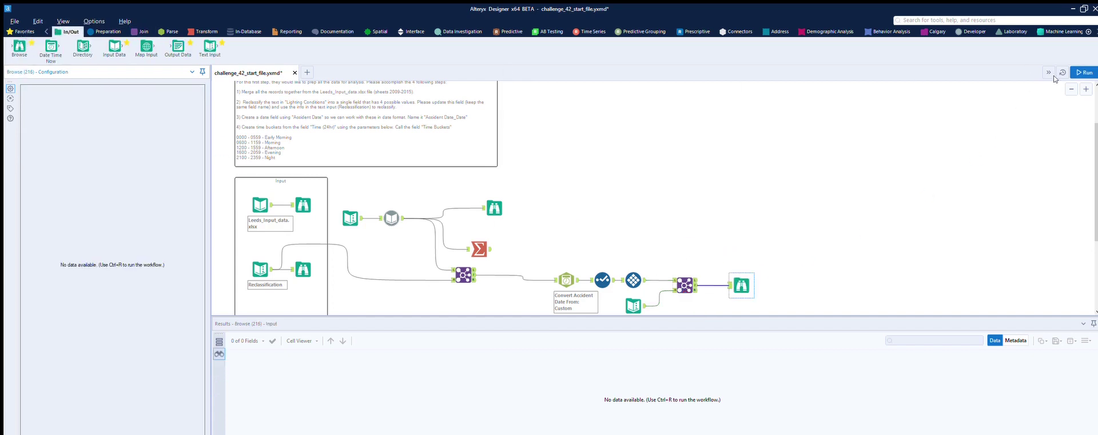
# Run the workflow and examine the Accident Date_Date and Time Buckets columns in the new Browse tool's results, from first to last records
pyautogui.click(1082, 72)
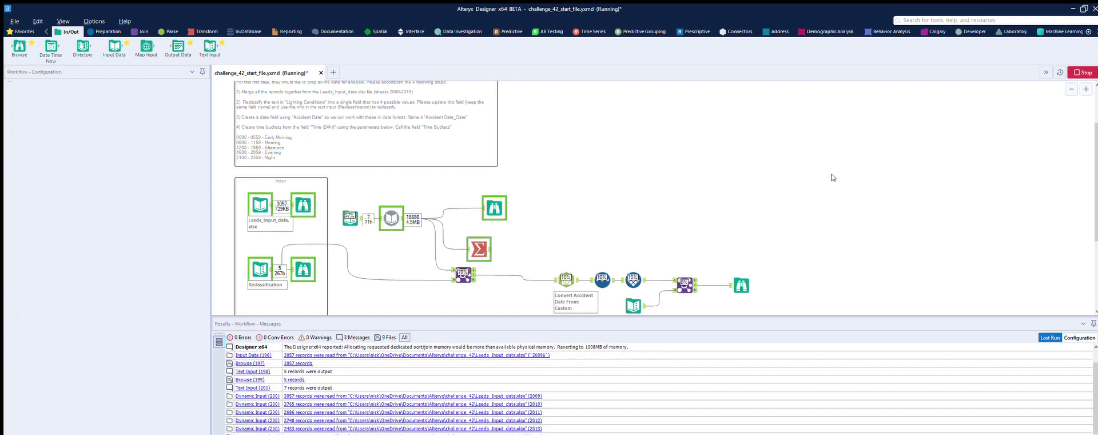
pyautogui.click(744, 280)
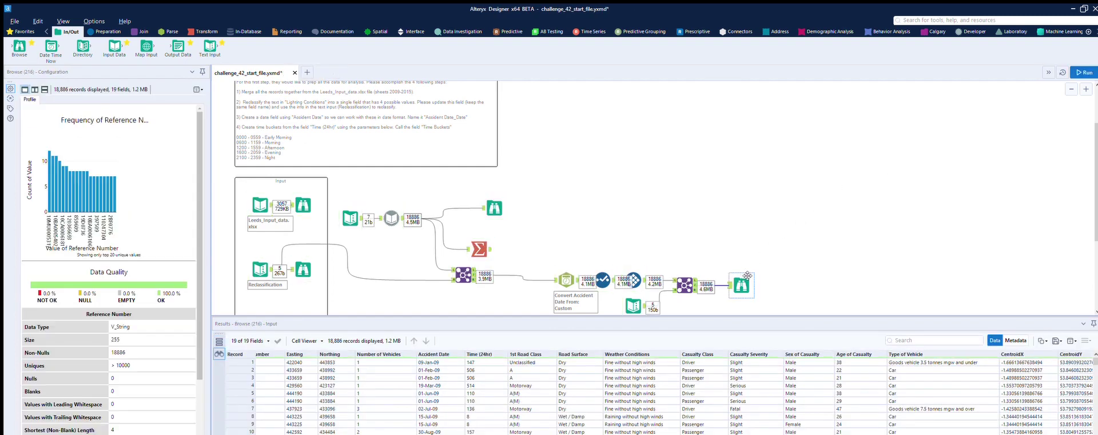
pyautogui.moveTo(840, 433); pyautogui.dragTo(1089, 427)
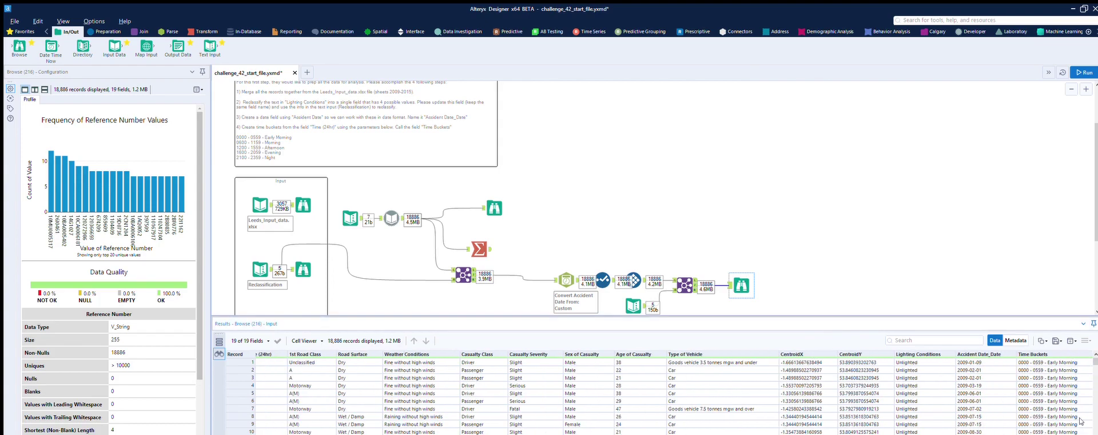
pyautogui.moveTo(1095, 359); pyautogui.dragTo(1096, 422)
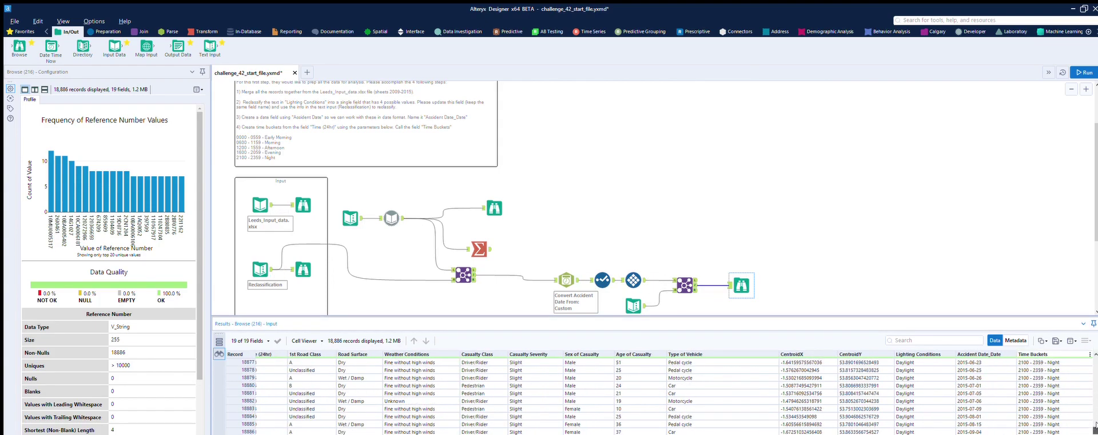
pyautogui.scroll(7, 1046, 380)
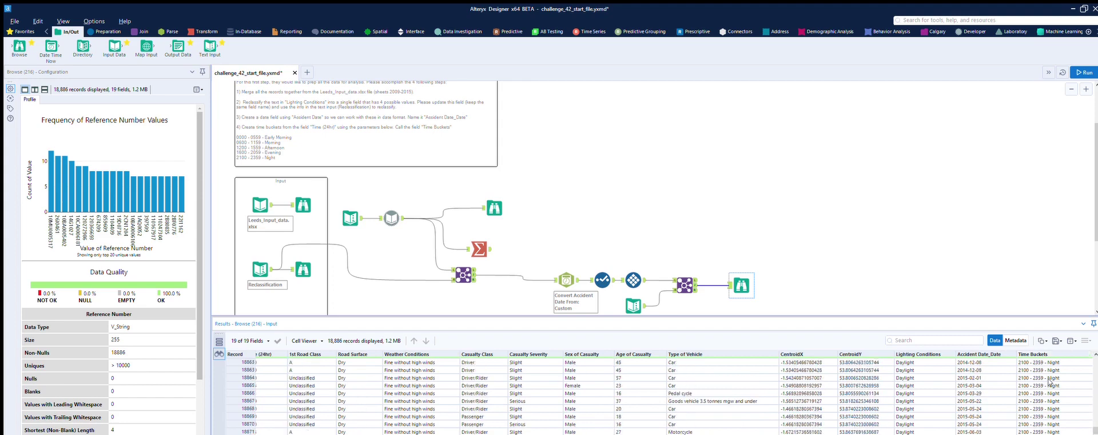